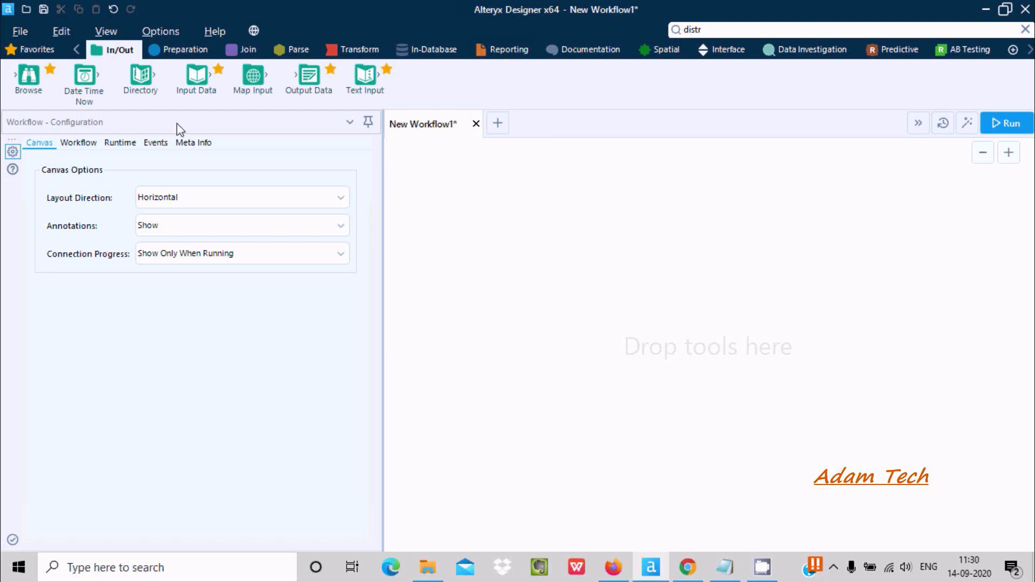
Add an Input Data tool to the canvas and connect it to the file a.yxdb in the SampleData folder
left_click_drag(189, 82, 493, 237)
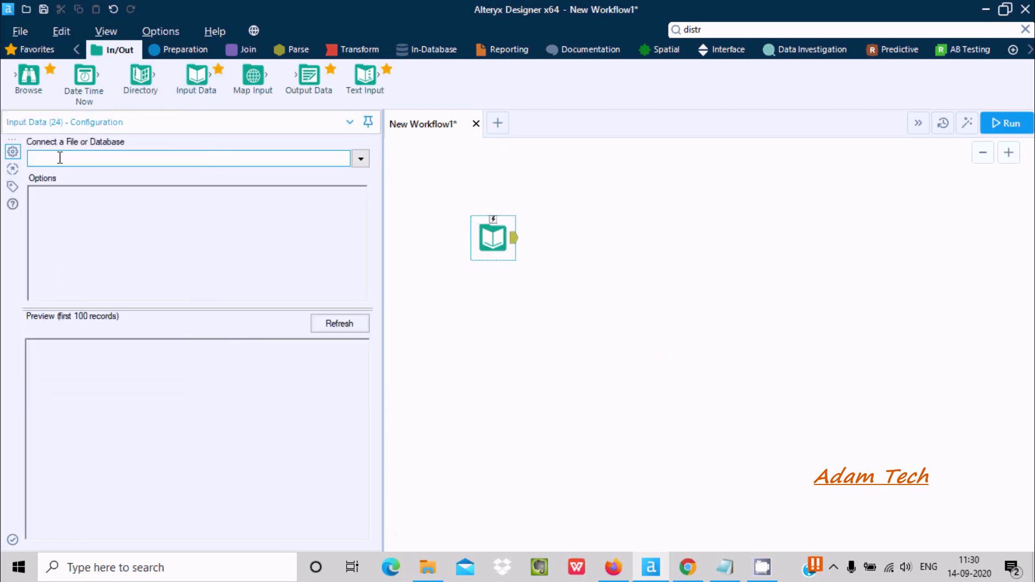
left_click(359, 160)
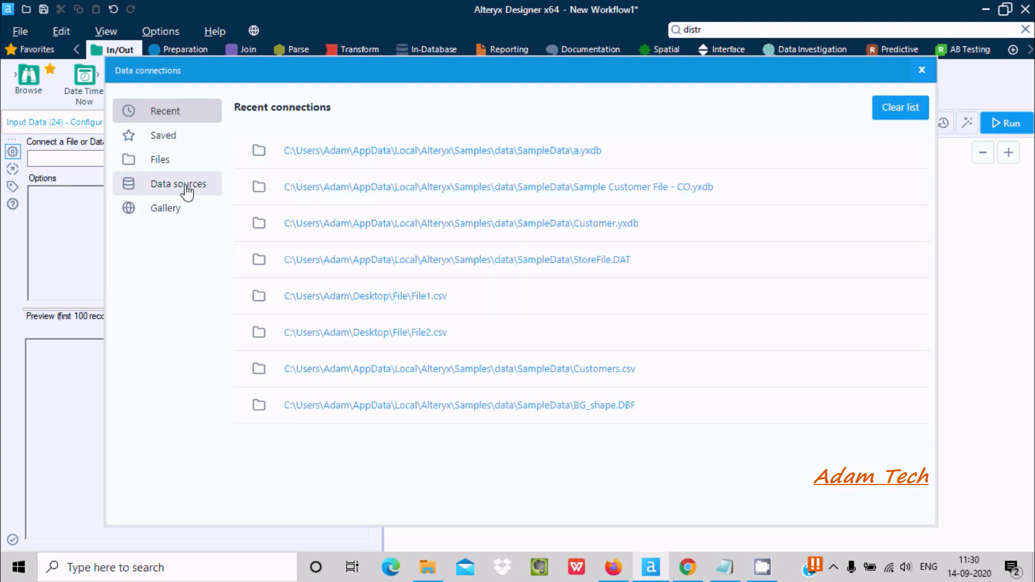
left_click(187, 191)
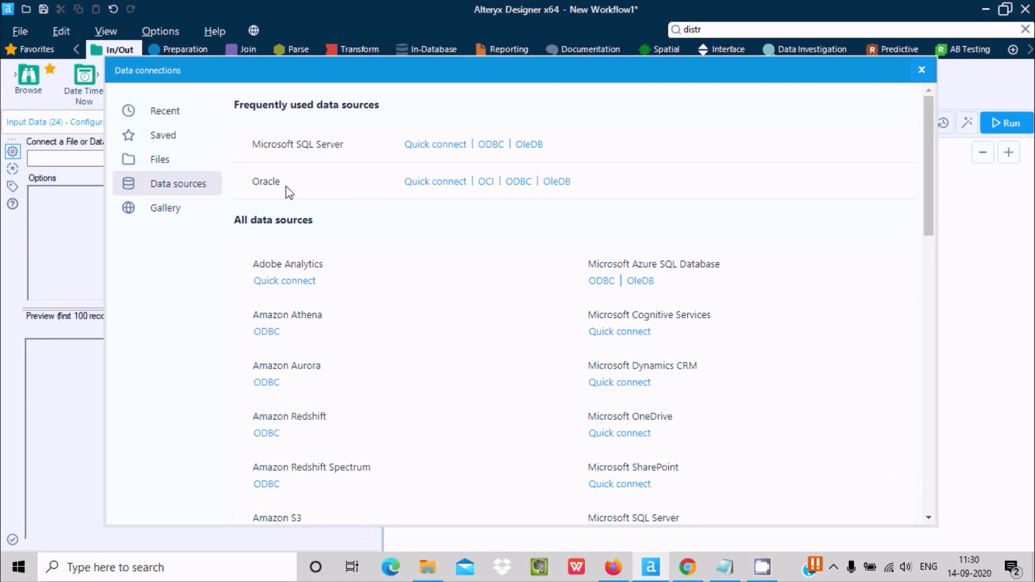
left_click(163, 168)
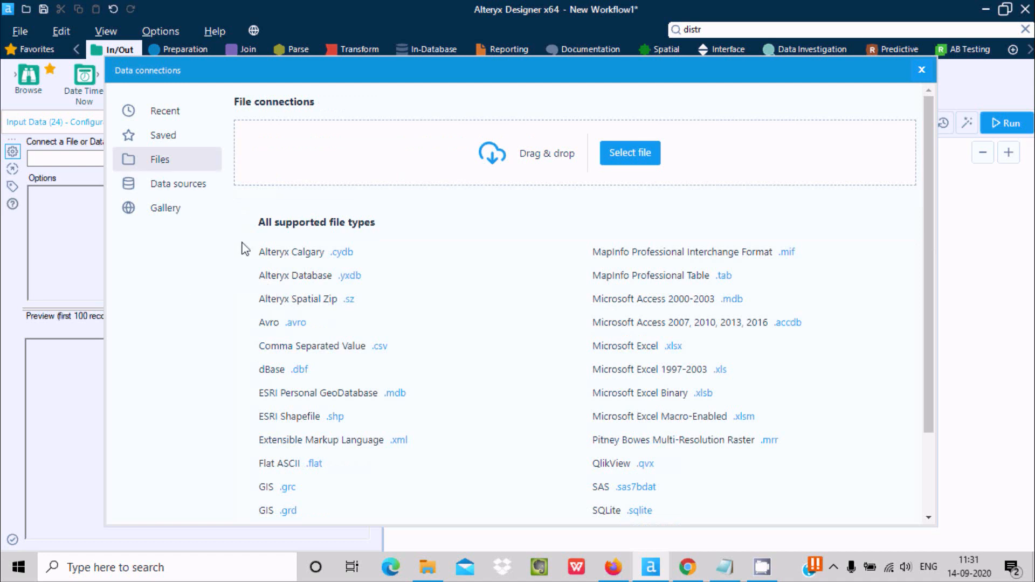
left_click(611, 162)
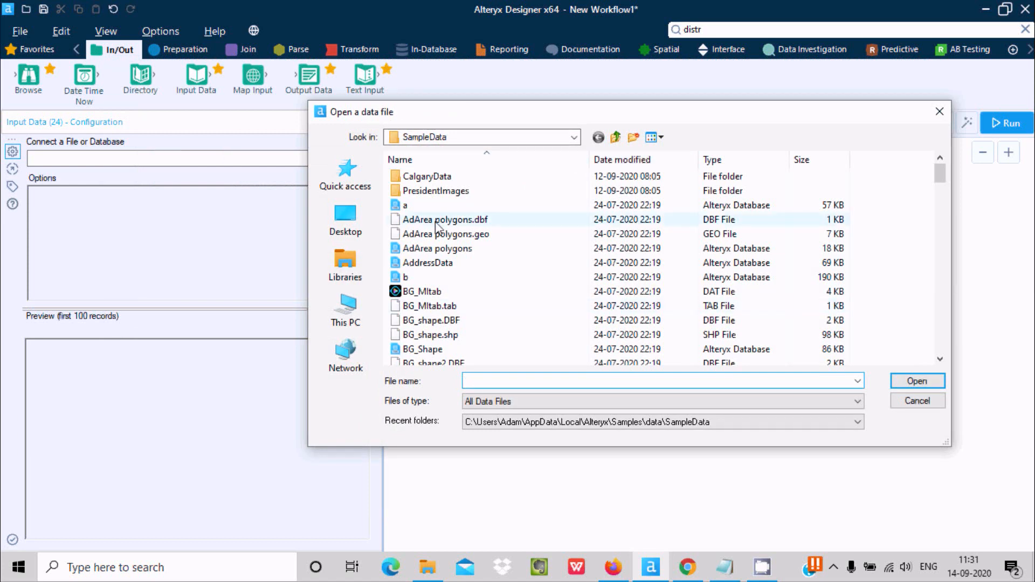
left_click(425, 207)
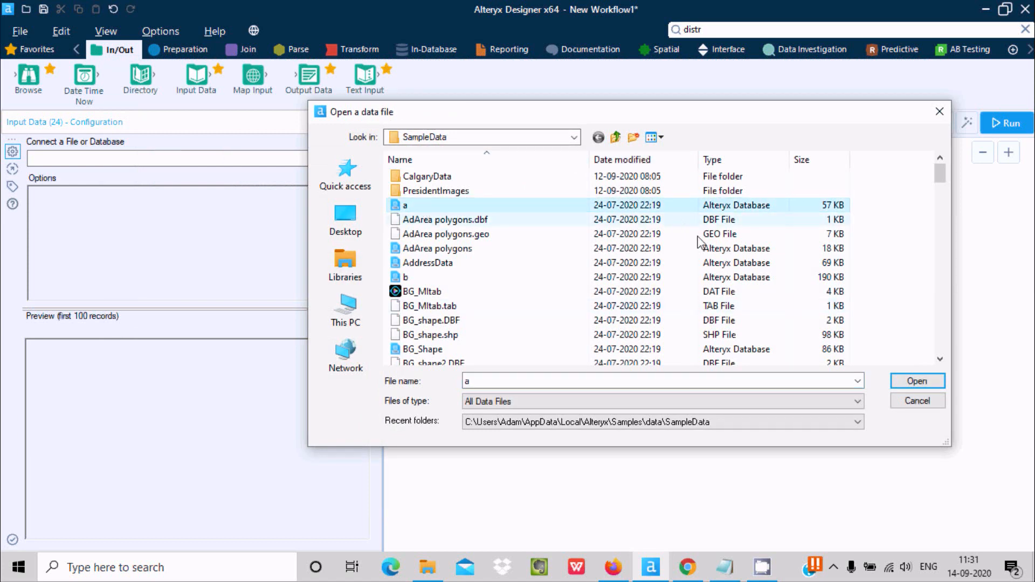
left_click(926, 379)
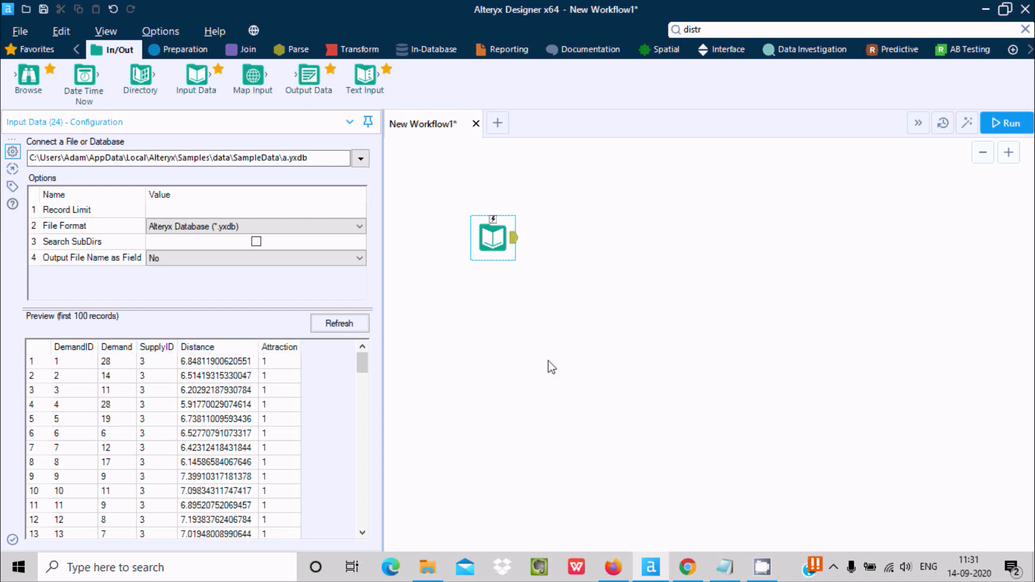
Add an Association Analysis tool beside the Input Data tool and connect the a.yxdb output to its input
left_click(803, 54)
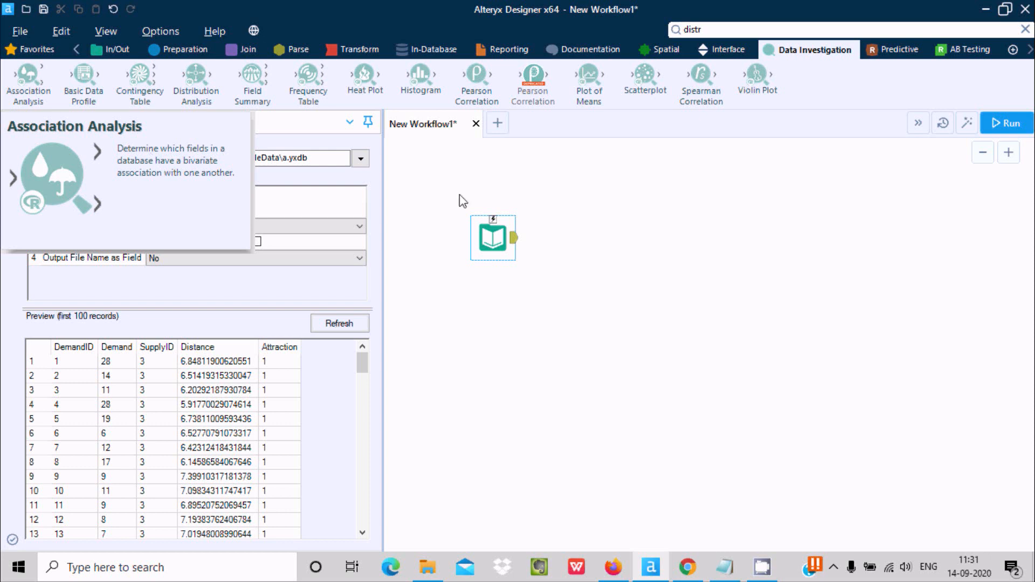
left_click_drag(41, 79, 659, 227)
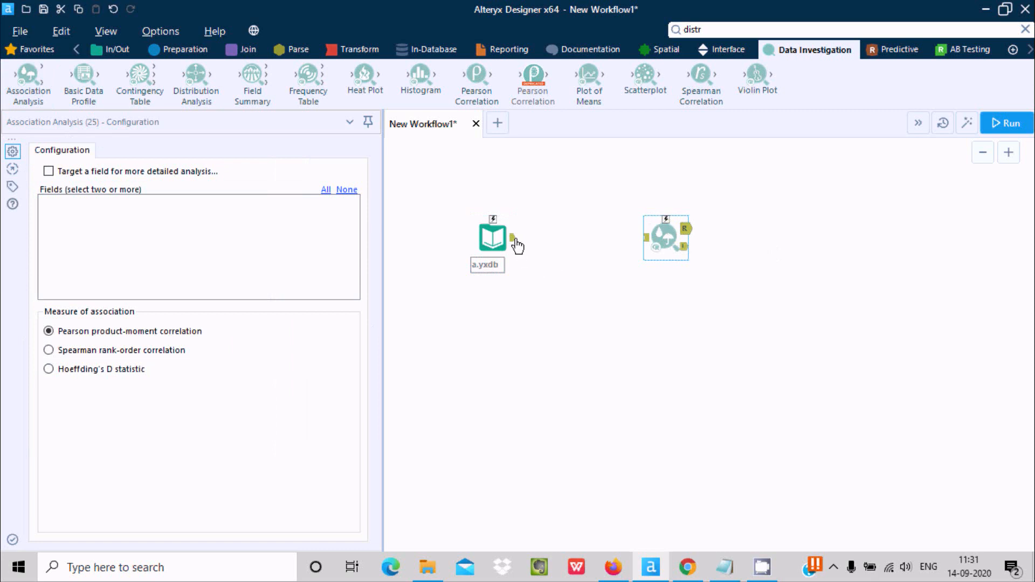
left_click_drag(513, 238, 644, 238)
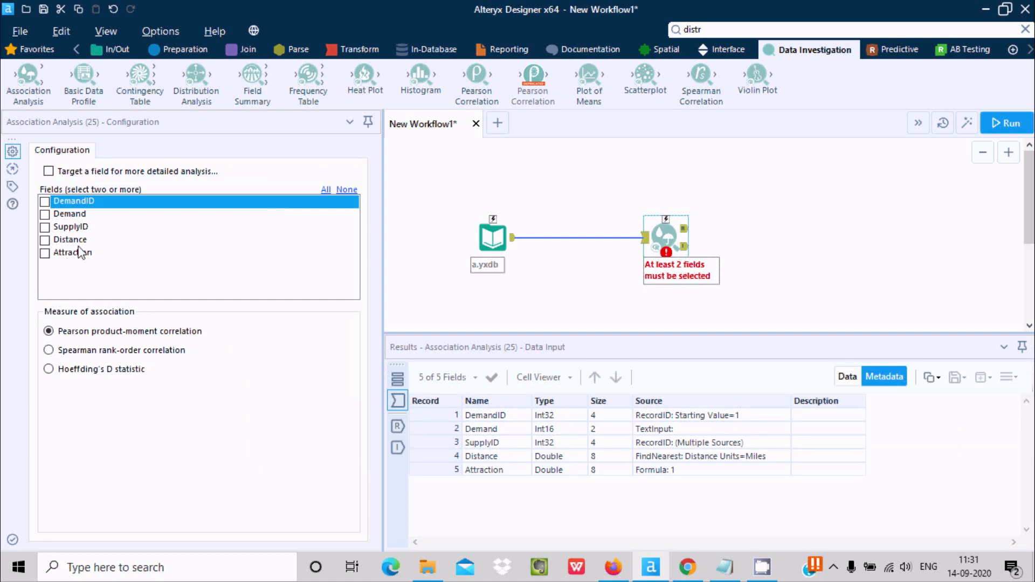
Choose DemandID and SupplyID as the fields for the Association Analysis, keeping Pearson product-moment correlation as the measure
left_click(45, 203)
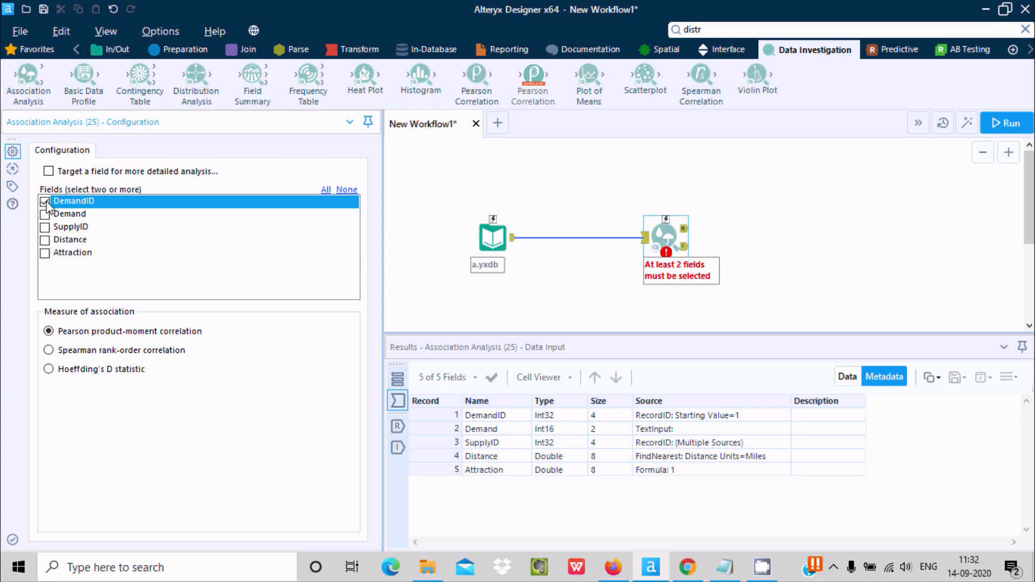
left_click(497, 237)
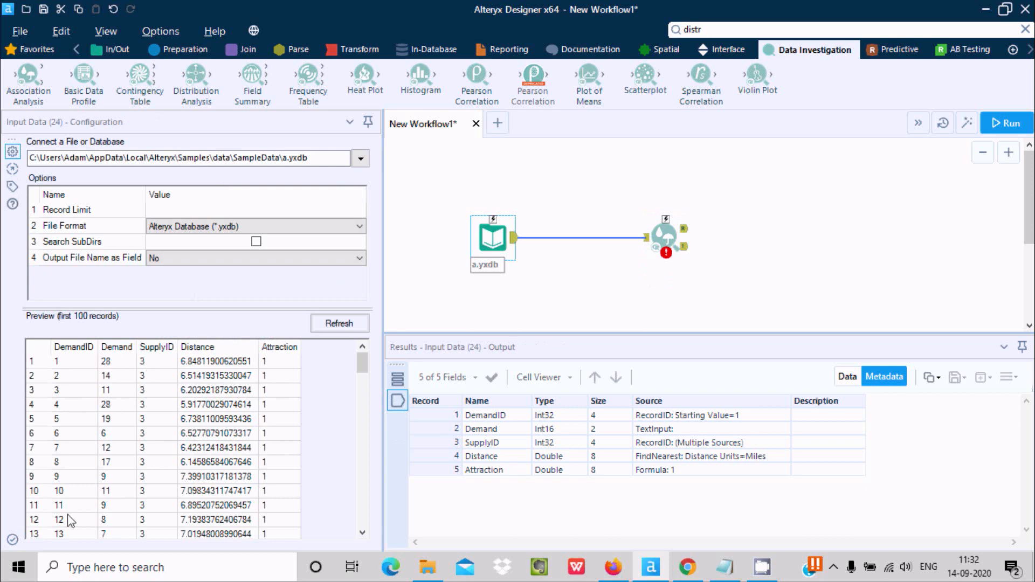
mouse_move(361, 363)
left_mouse_down()
mouse_move(356, 519)
mouse_move(357, 358)
left_mouse_up()
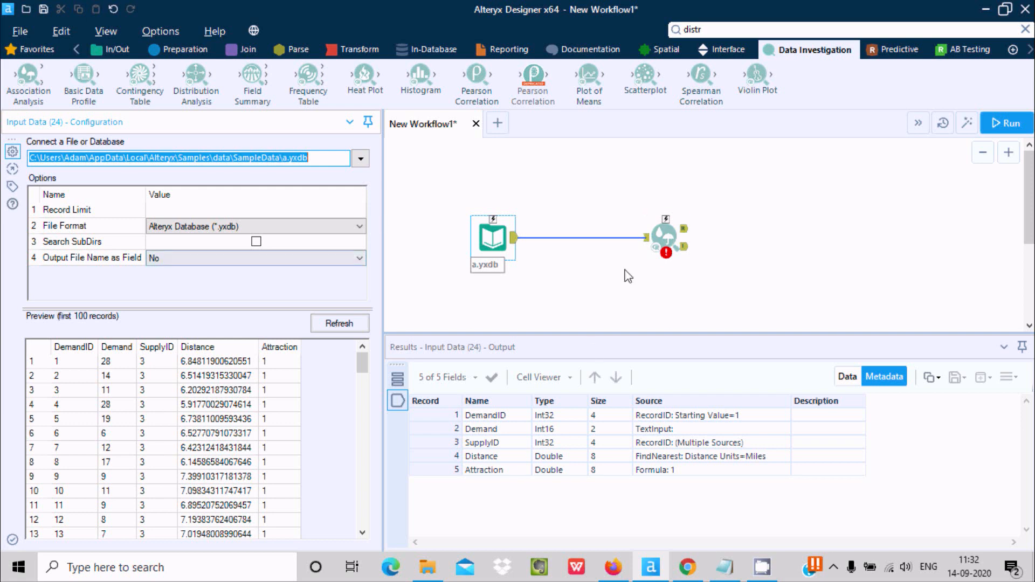
left_click(673, 232)
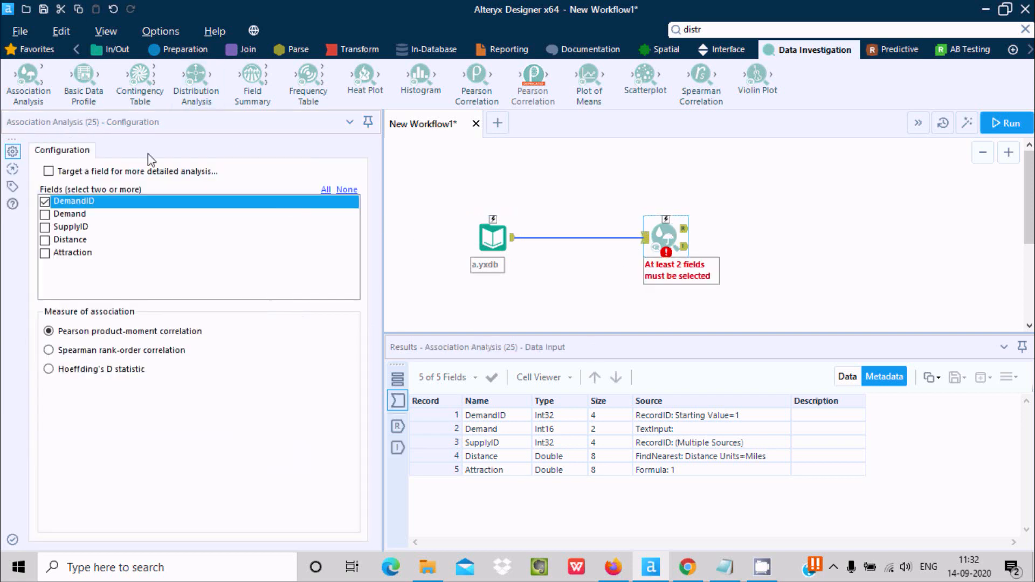
left_click(46, 227)
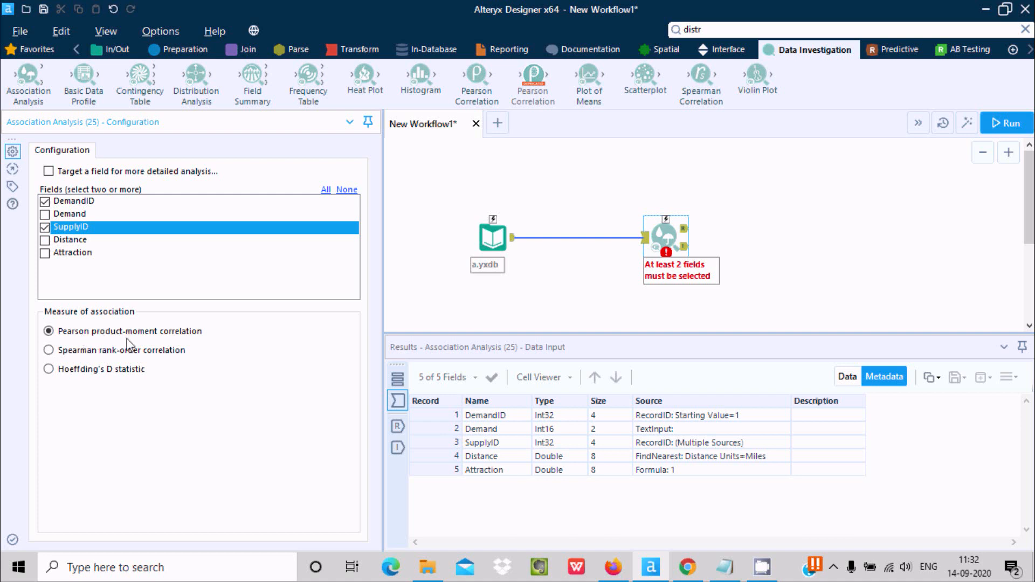
left_click(759, 233)
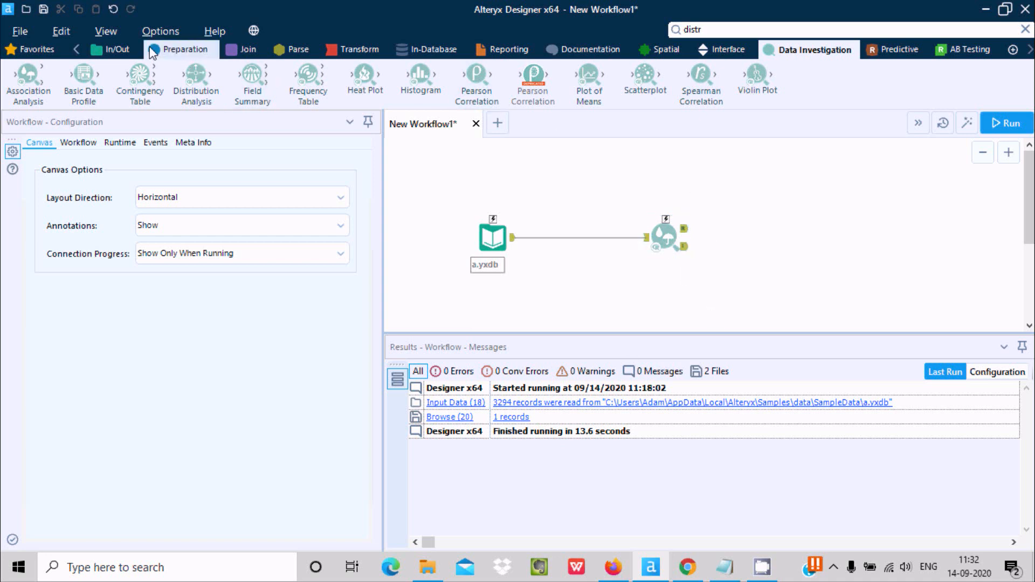
Attach a Browse tool to each of the R and I outputs of the Association Analysis and run the workflow
left_click(112, 50)
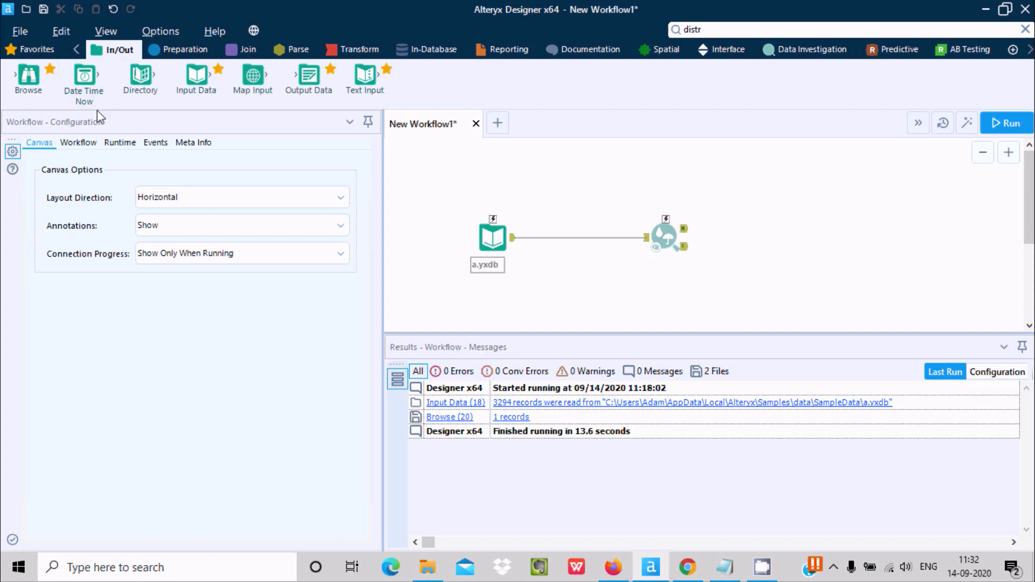
left_click_drag(28, 76, 796, 188)
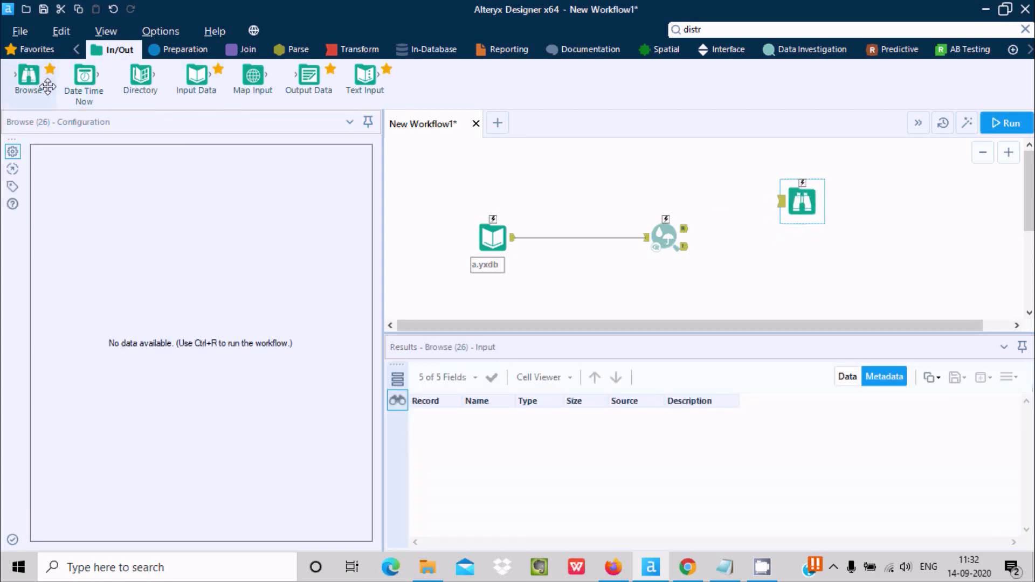
left_click_drag(47, 86, 772, 271)
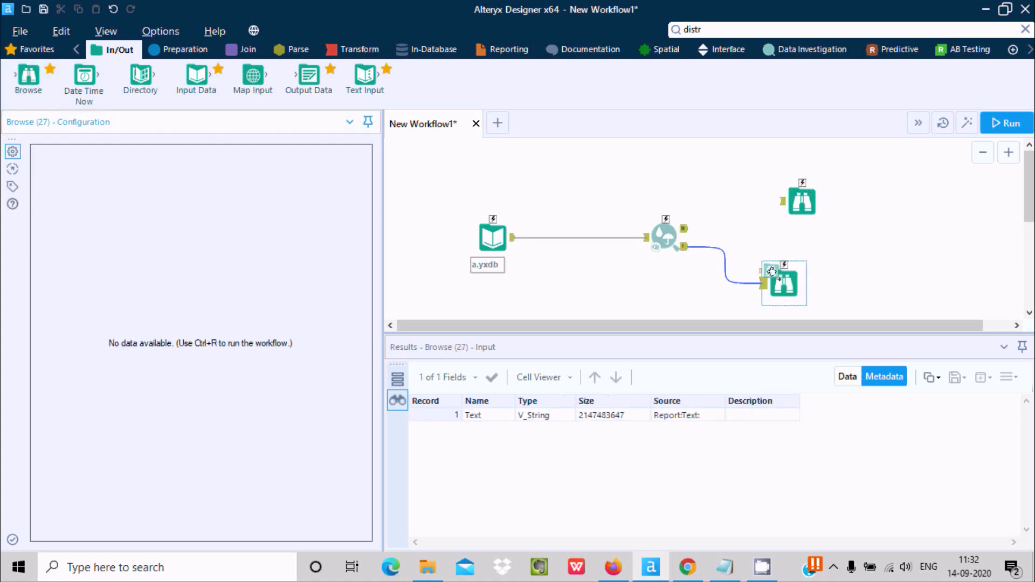
left_click_drag(685, 229, 802, 215)
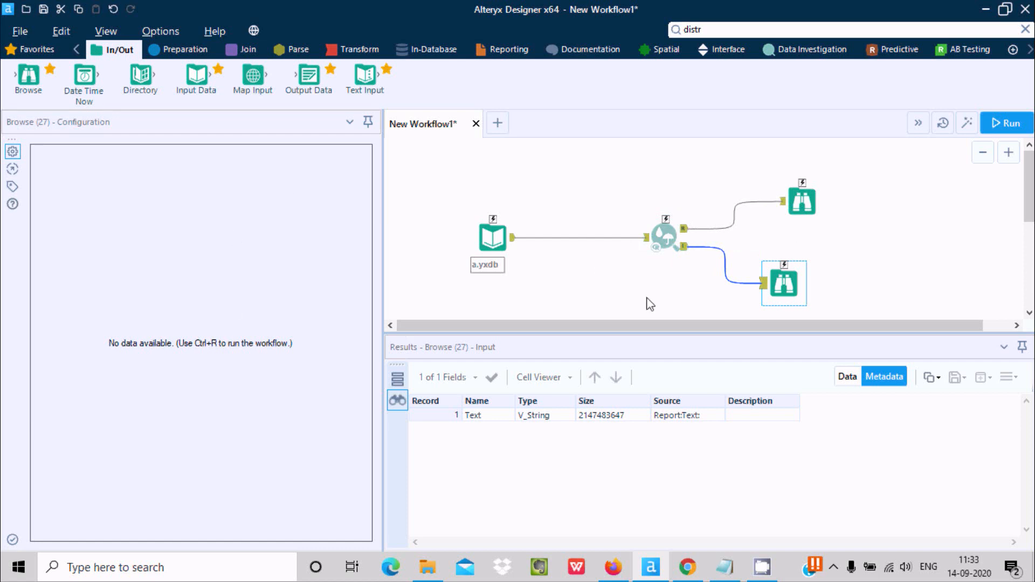
left_click(1000, 121)
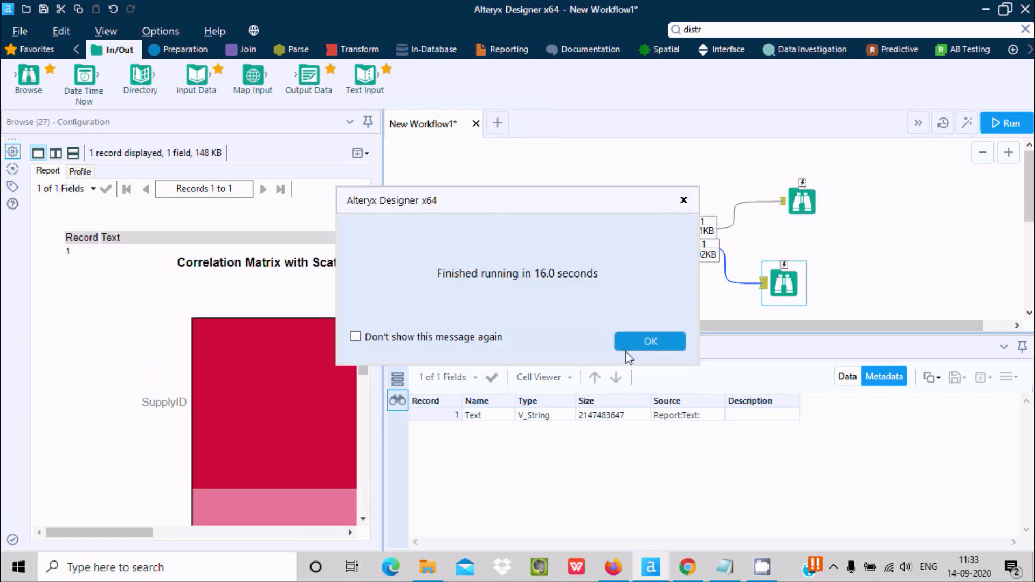
left_click(652, 339)
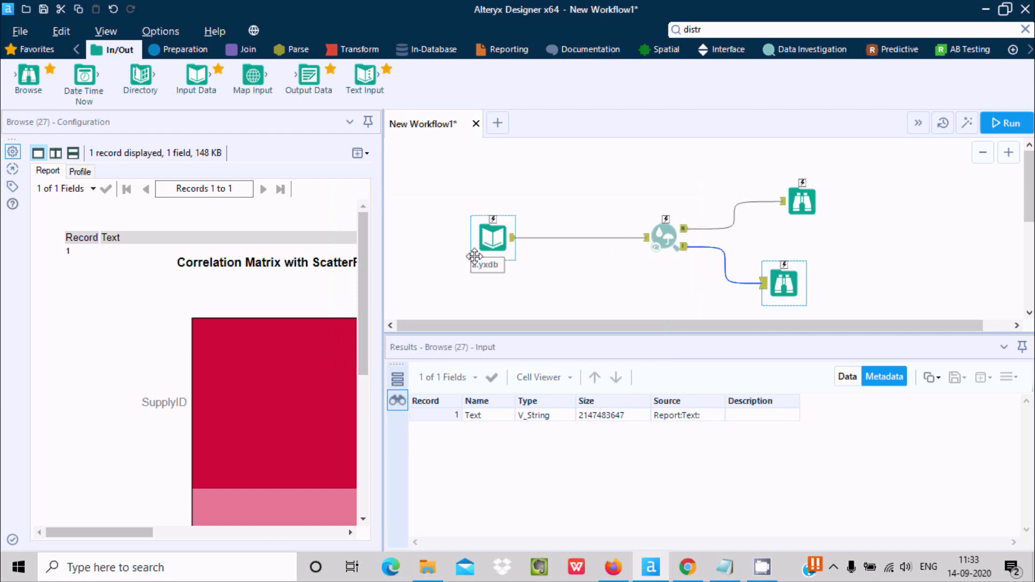
Inspect the input data and the results of the Association Analysis R and I outputs, including the R output's data and metadata
left_click(496, 242)
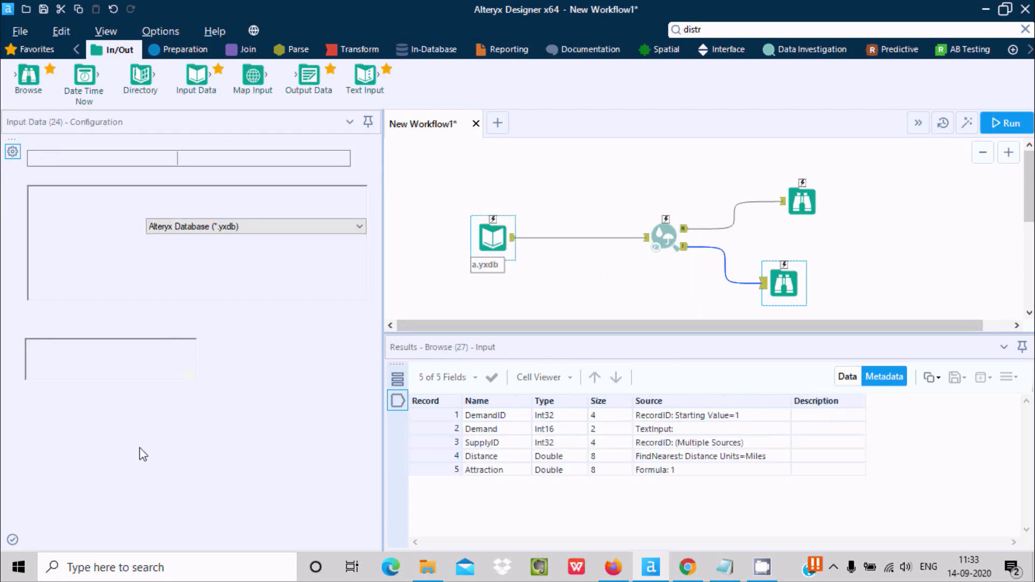
left_click(663, 238)
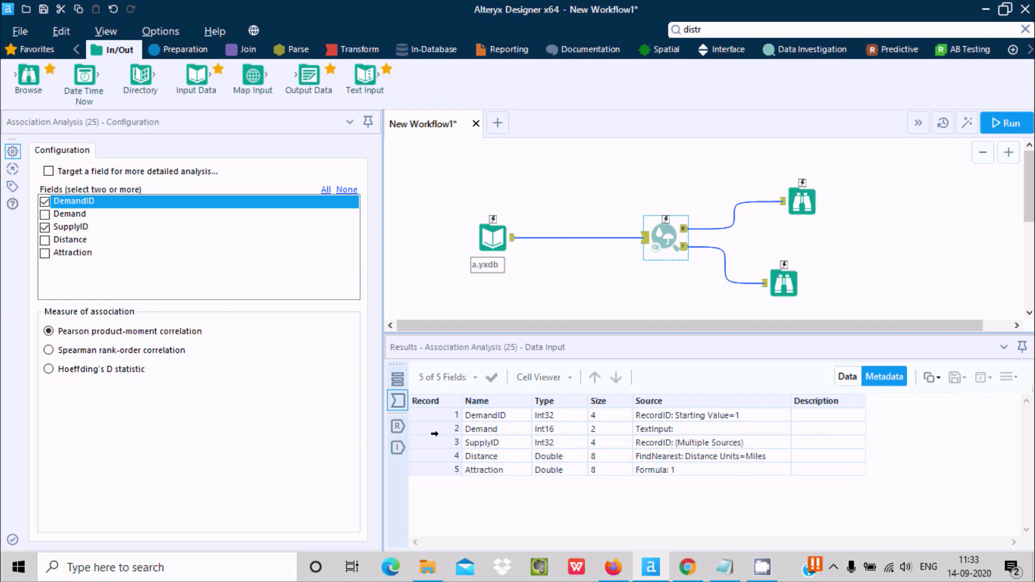
left_click(399, 427)
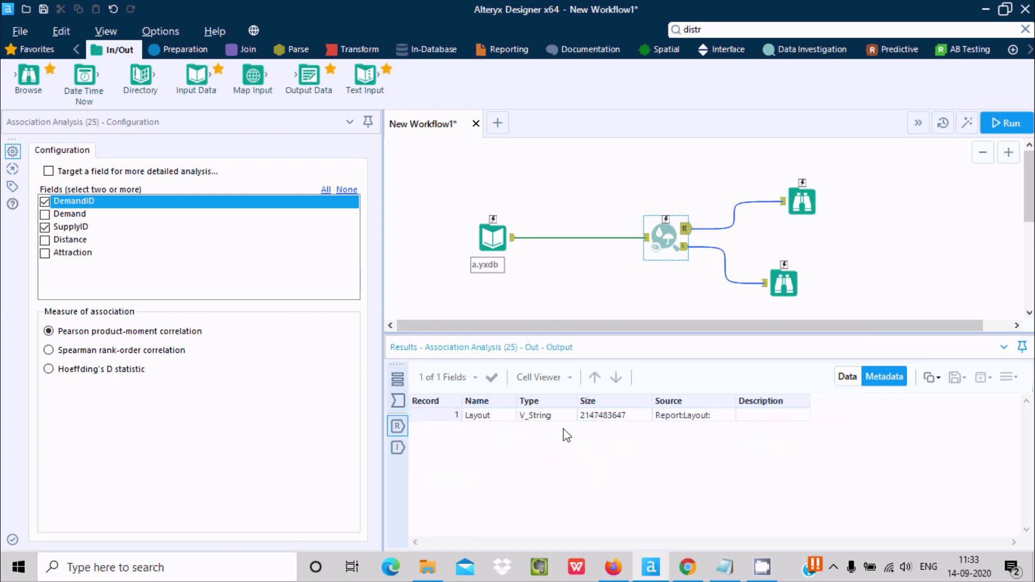
left_click(845, 377)
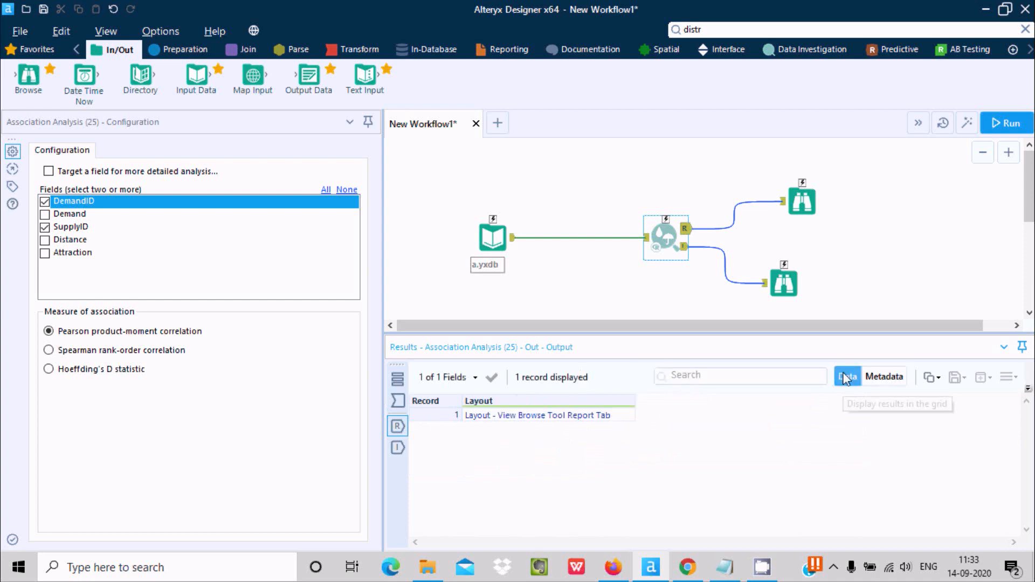
left_click(871, 377)
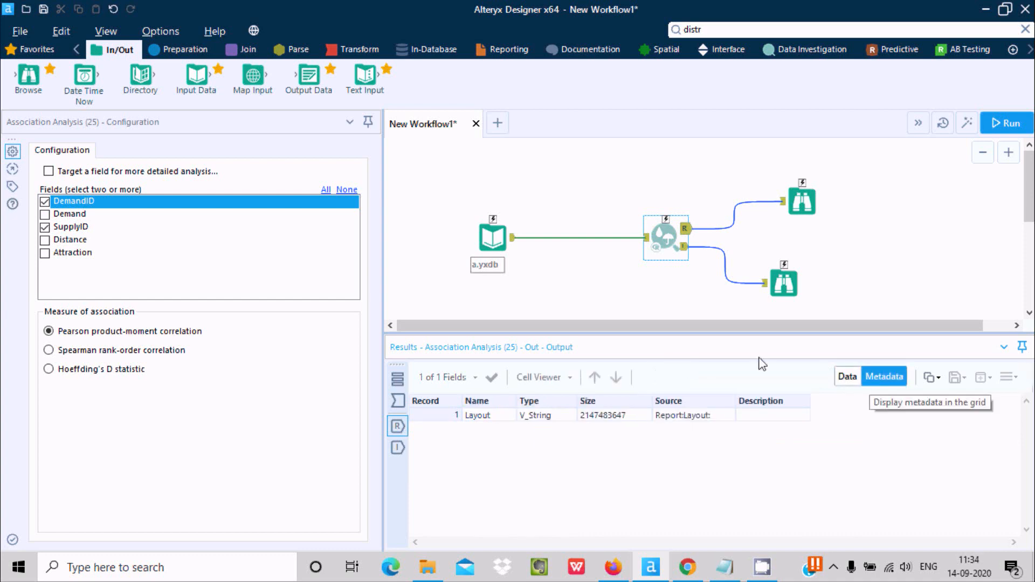
left_click(396, 450)
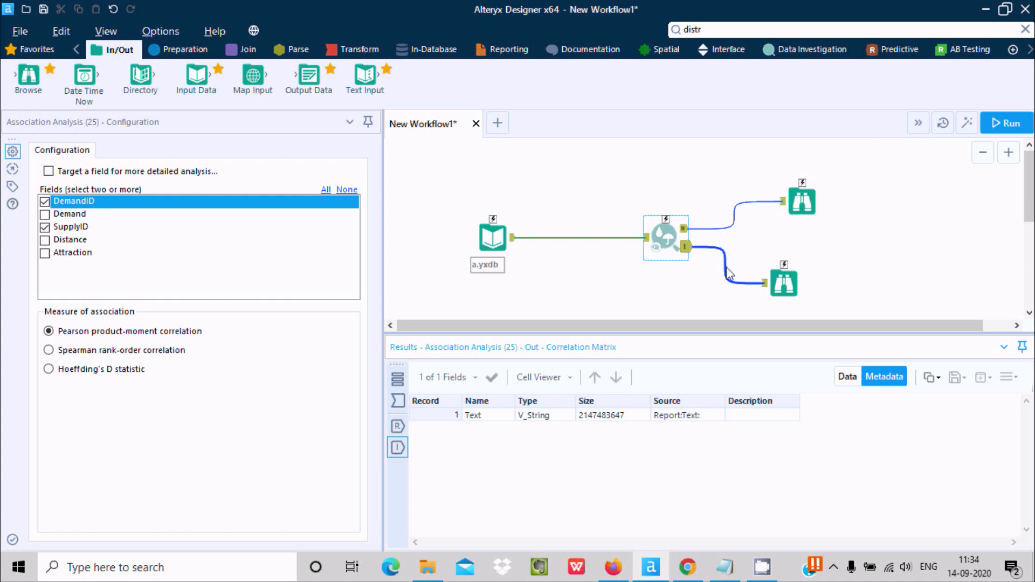
Examine the Pearson correlation report in the upper Browse tool and the correlation matrix cells in the lower one
left_click(803, 206)
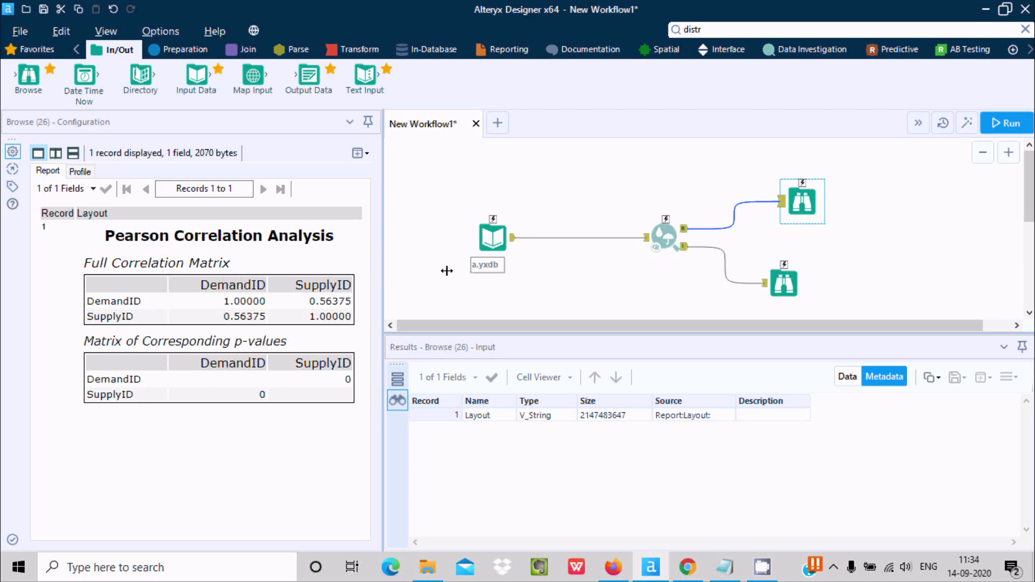
left_click_drag(382, 271, 446, 271)
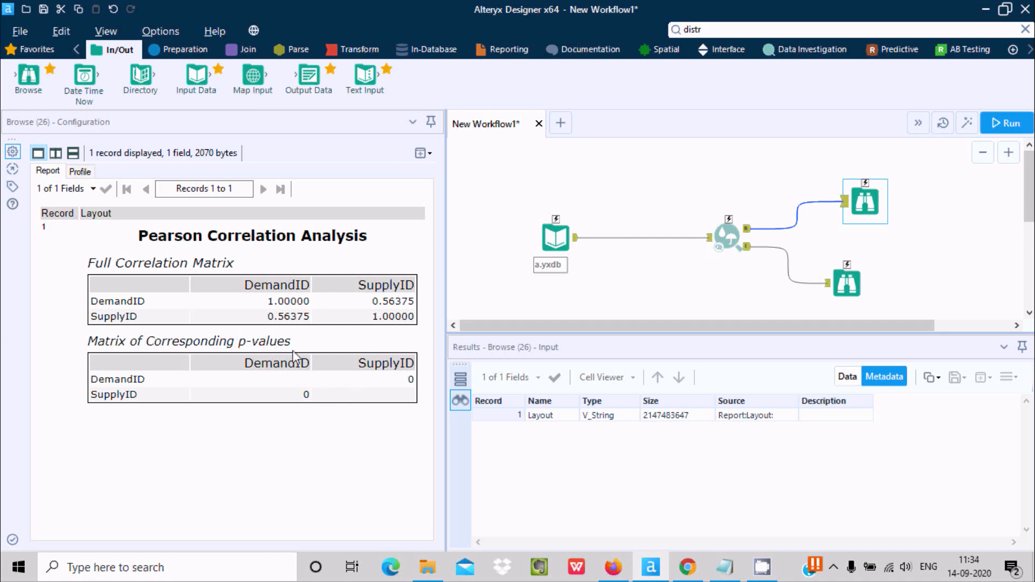
left_click(842, 282)
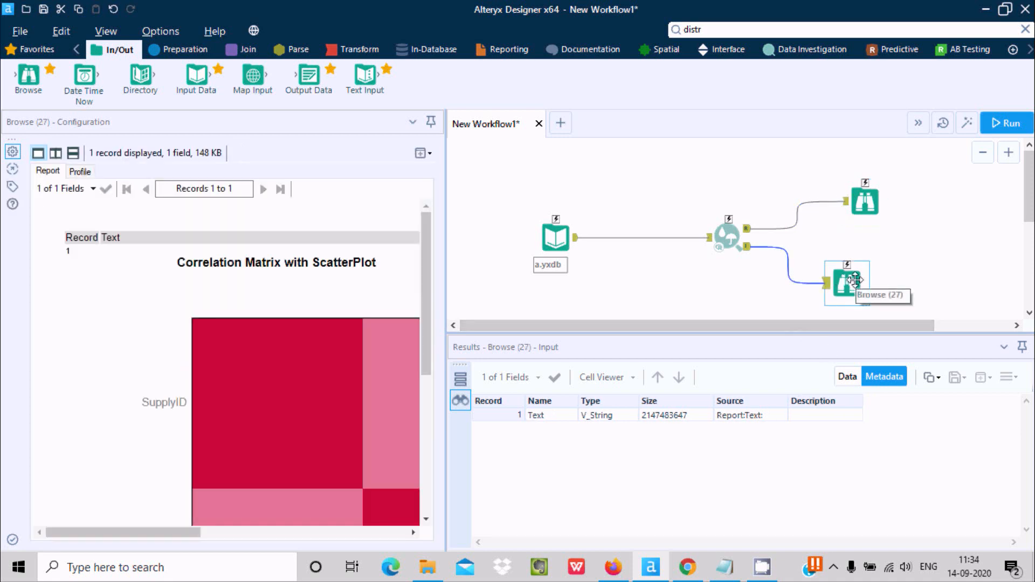
left_click_drag(204, 532, 241, 537)
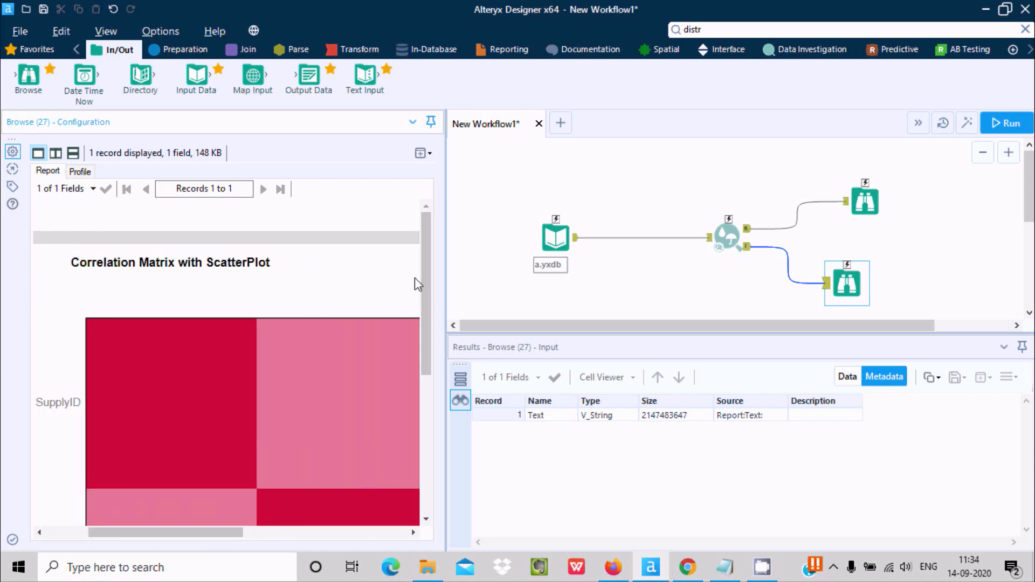
left_click_drag(428, 242, 432, 334)
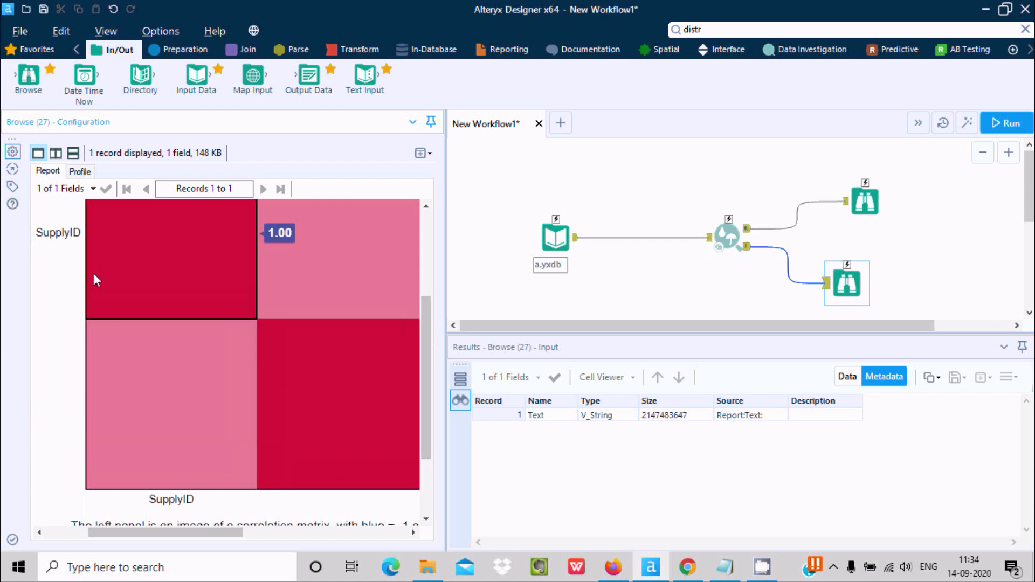
mouse_move(126, 374)
mouse_move(111, 263)
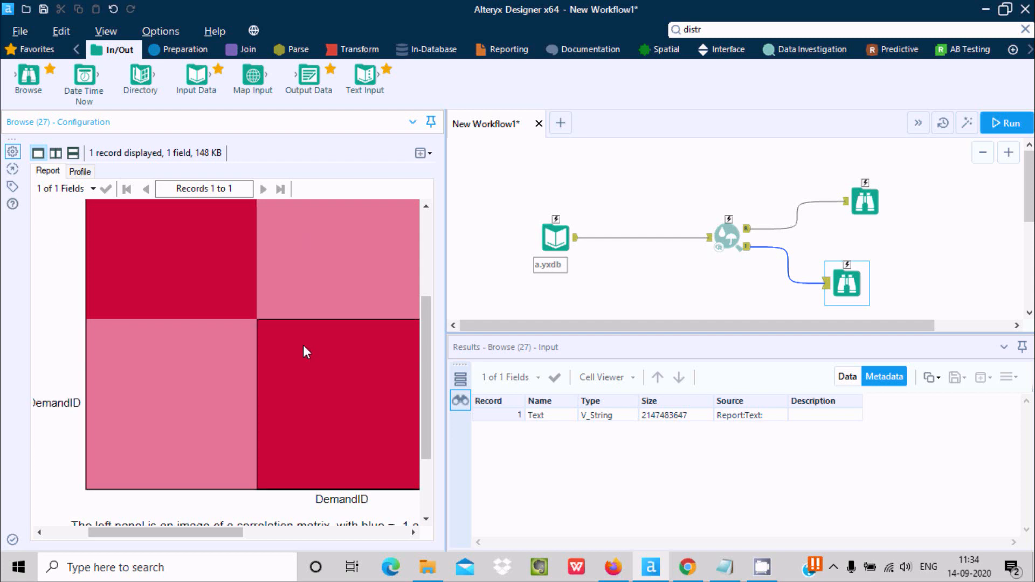
mouse_move(164, 386)
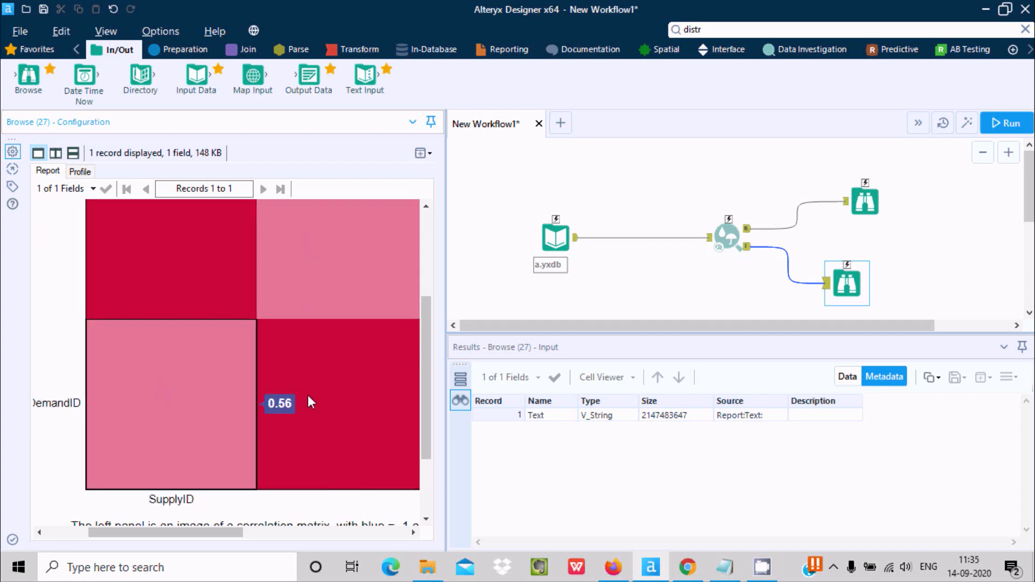
Read the explanatory note beneath the correlation matrix in the lower Browse tool's report
scroll(432, 358, "down", 2)
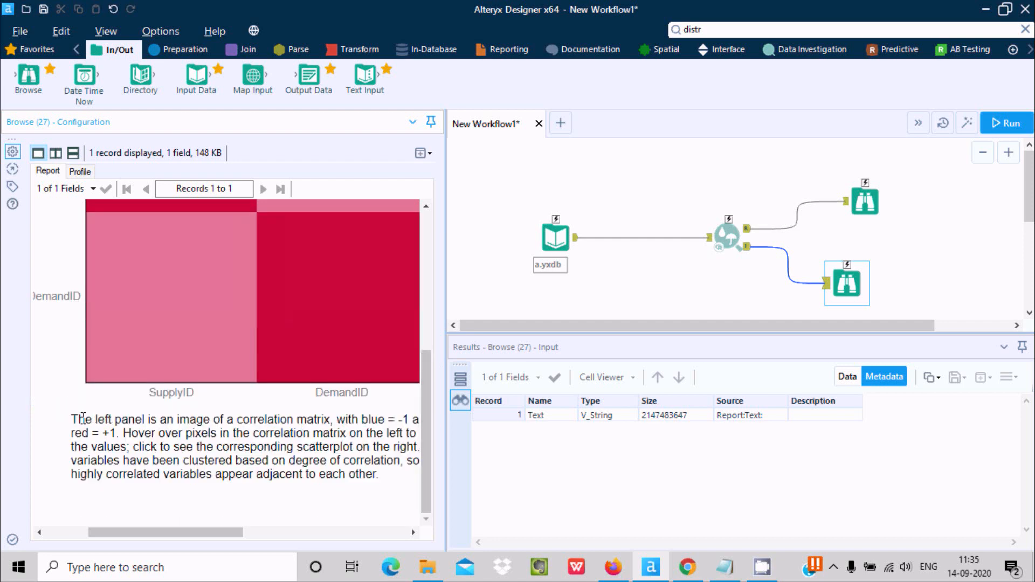
left_click_drag(78, 420, 356, 475)
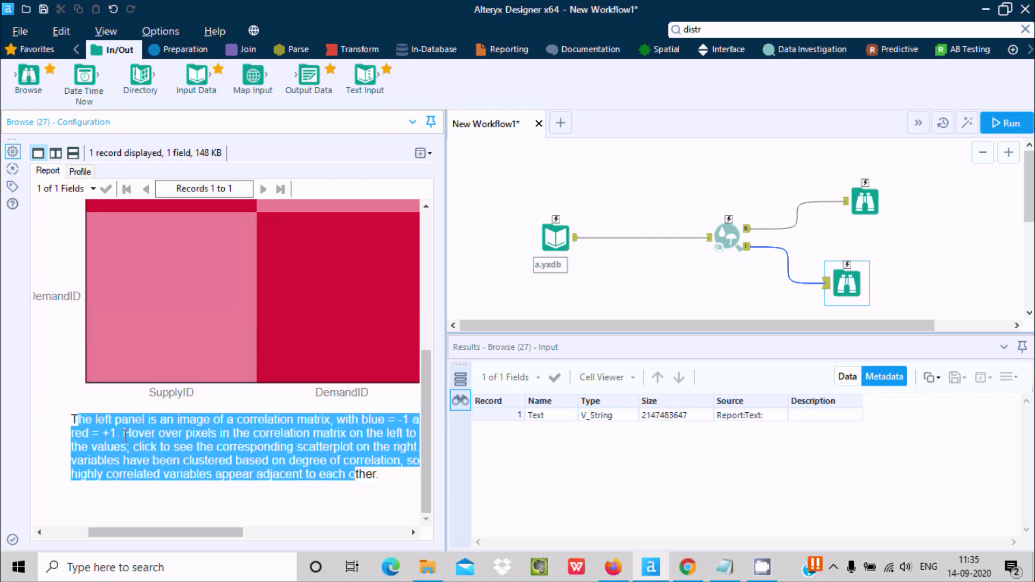
left_click(259, 443)
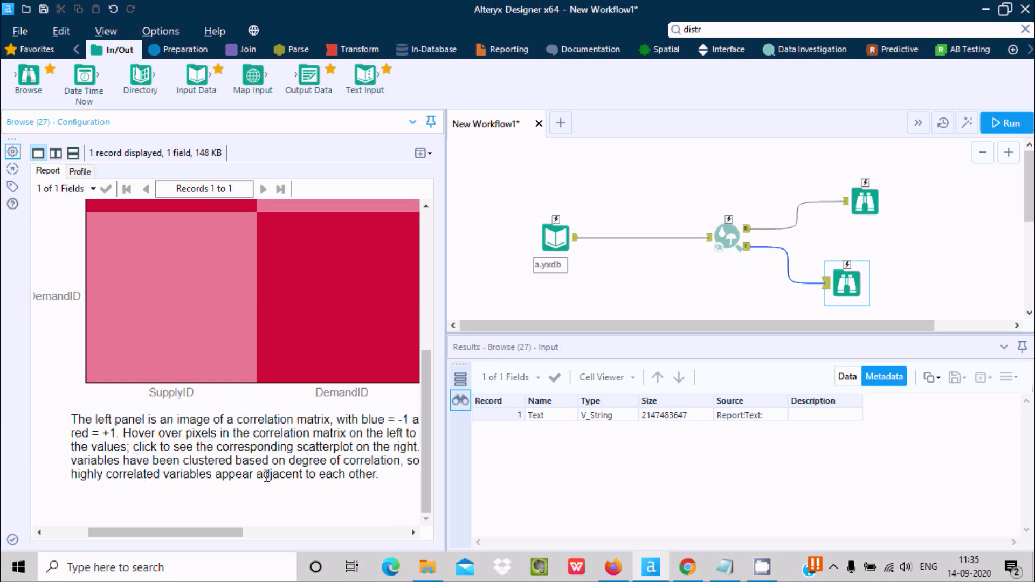
mouse_move(215, 528)
left_mouse_down()
mouse_move(365, 531)
mouse_move(217, 531)
left_mouse_up()
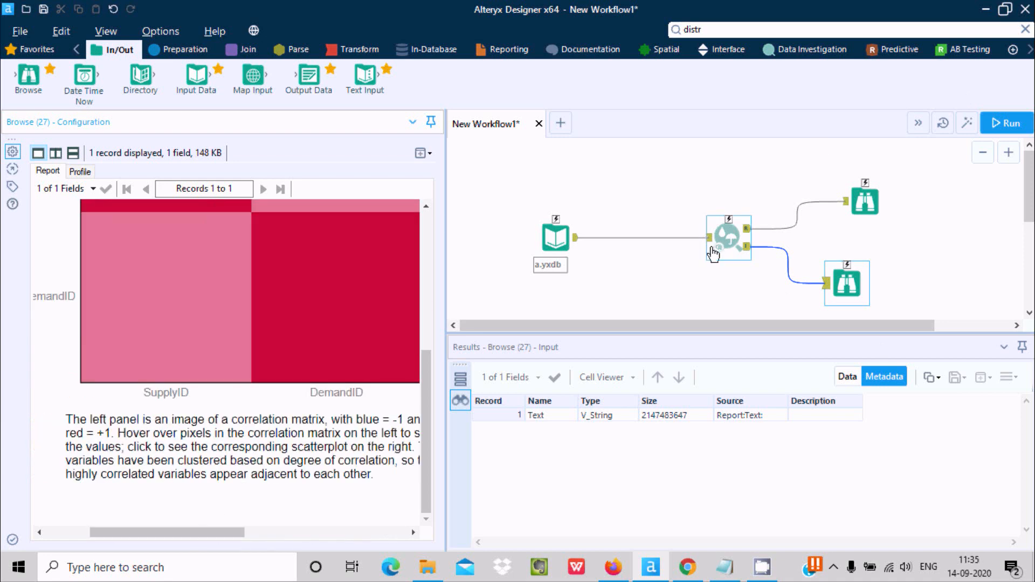
Add Distance to the Association Analysis fields, set the measure to Spearman rank-order correlation, and run the workflow
left_click(727, 223)
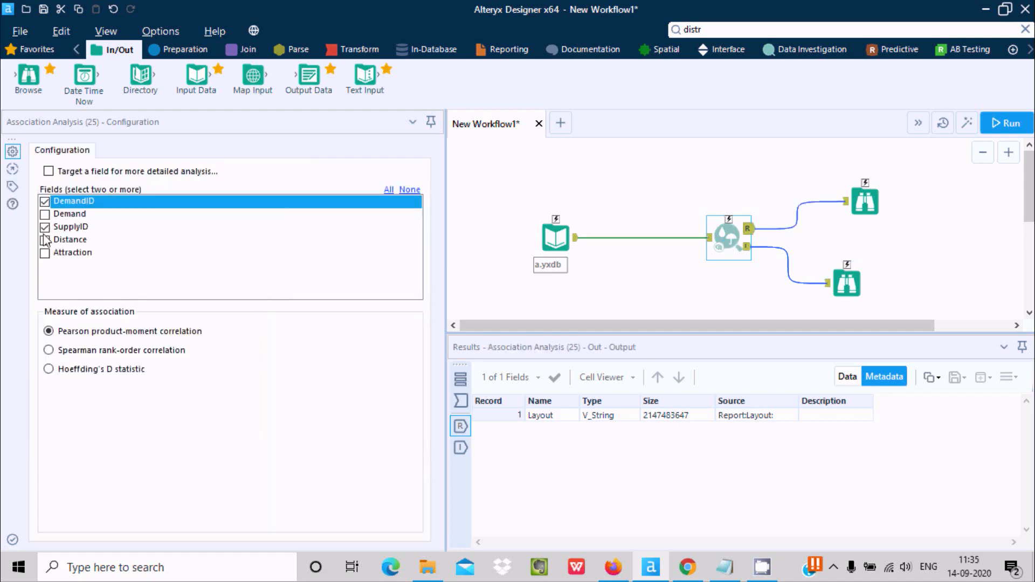
left_click(557, 237)
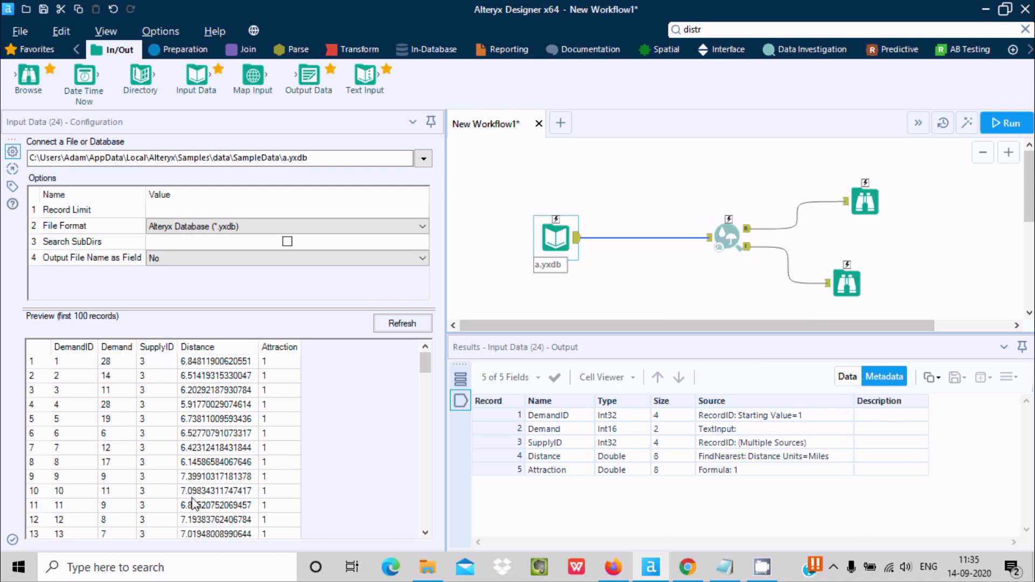
left_click(721, 240)
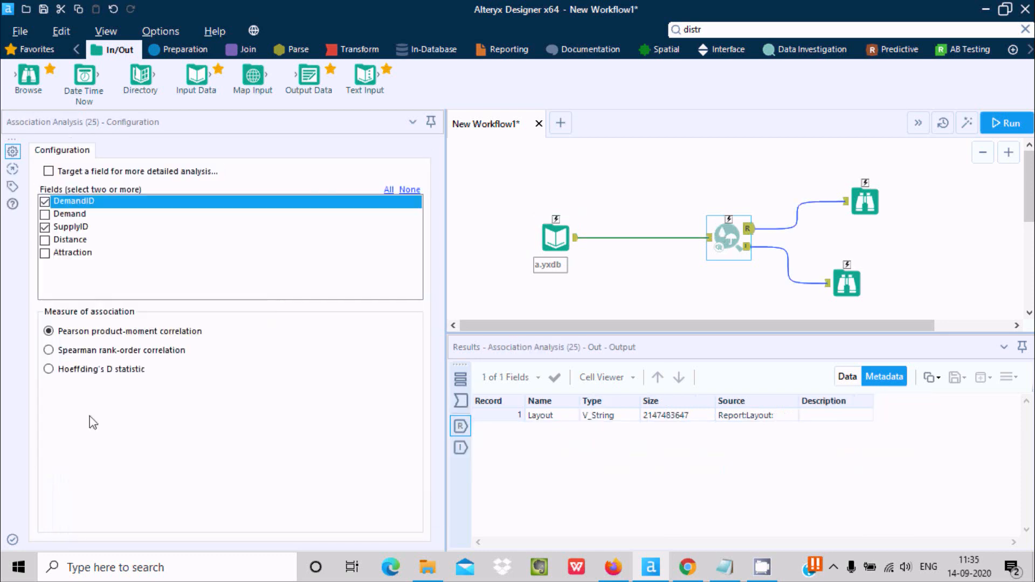
left_click(46, 243)
left_click(45, 241)
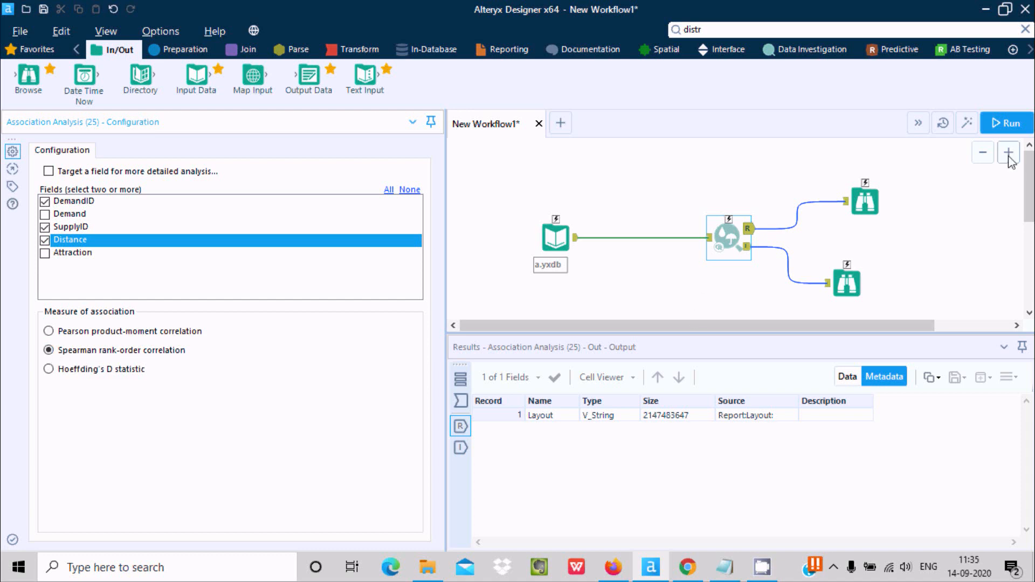
left_click(1006, 123)
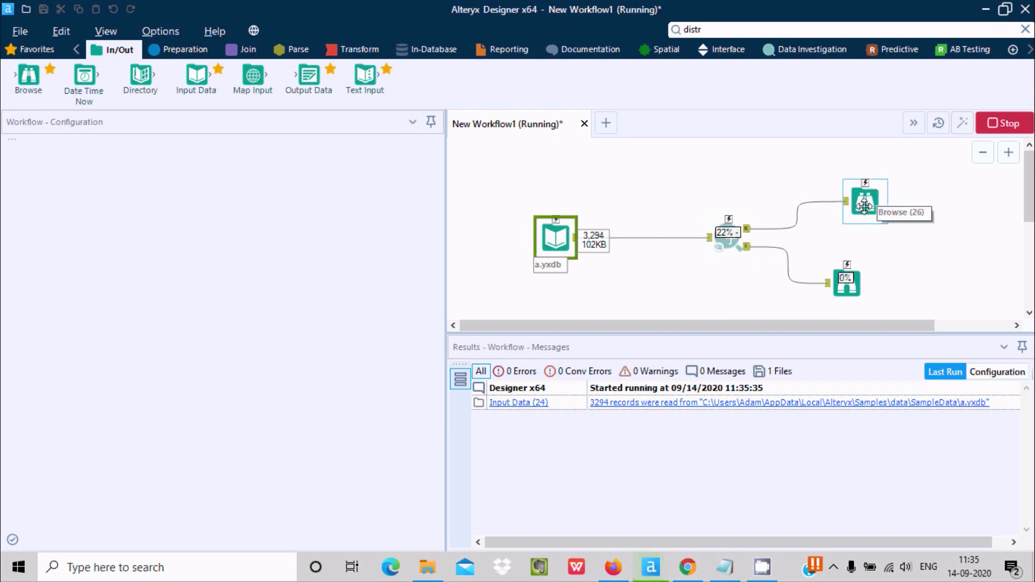
left_click(733, 257)
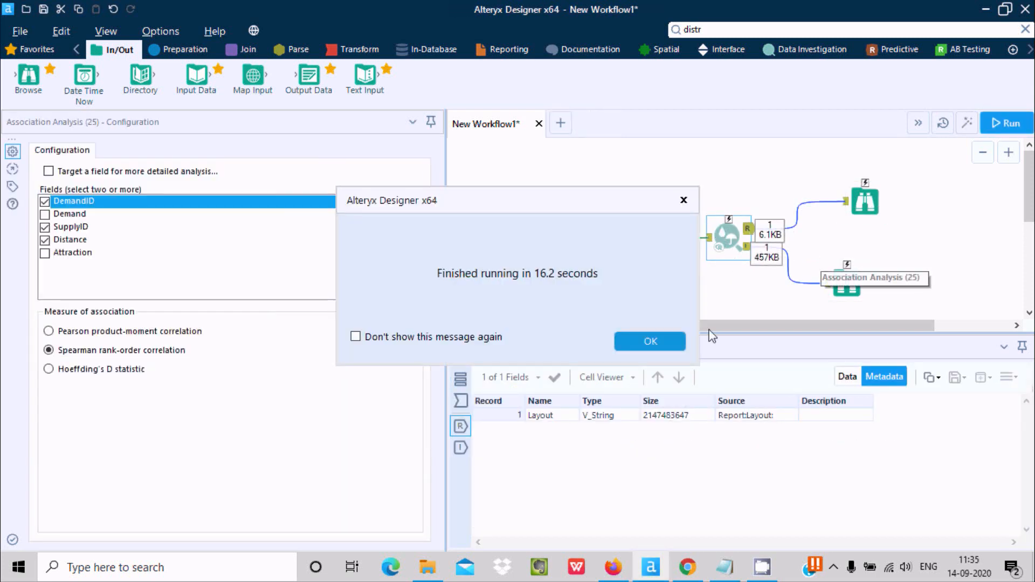
left_click(659, 343)
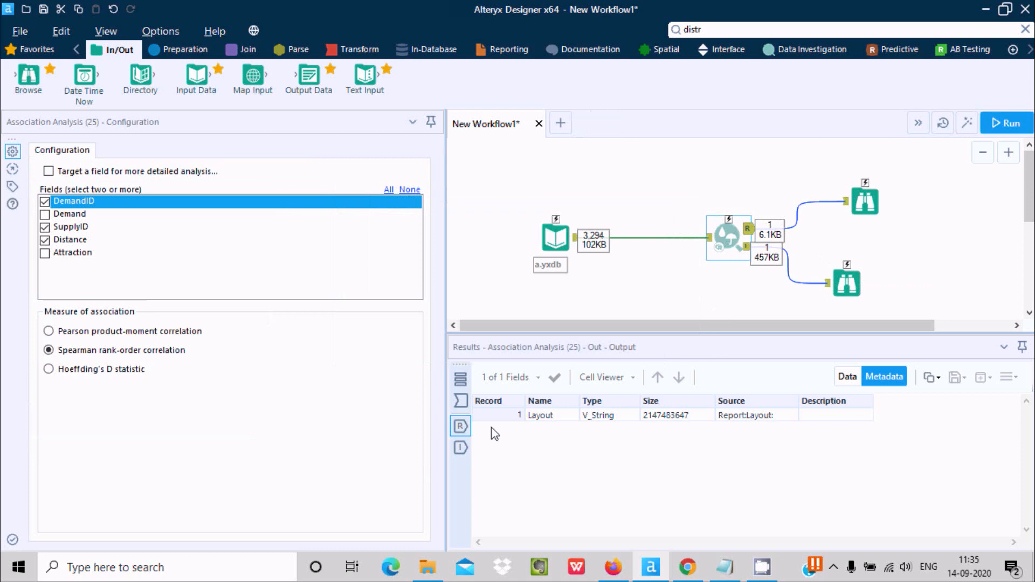
Inspect the metadata of the Association Analysis data input and its R and I outputs
left_click(464, 427)
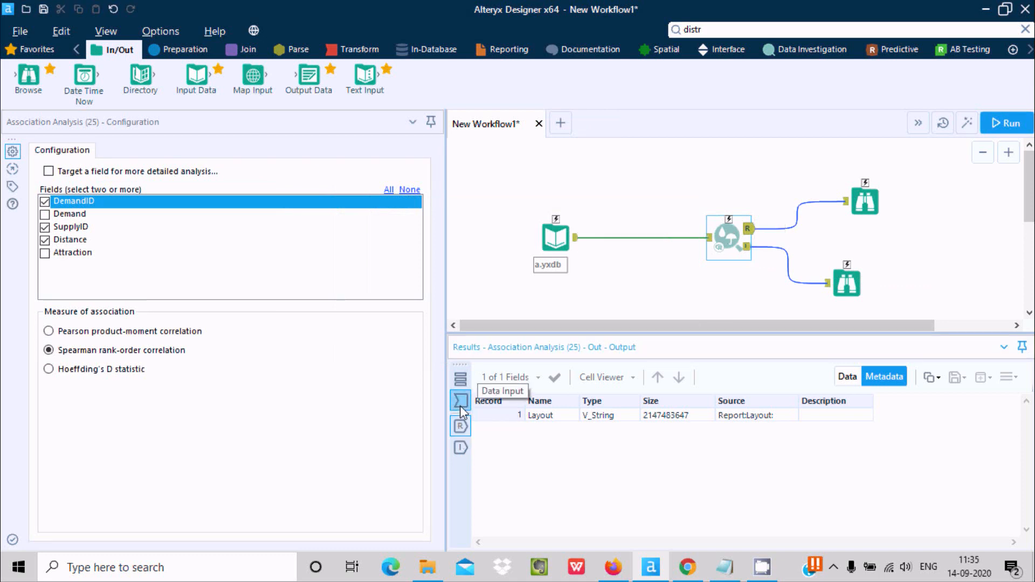
left_click(461, 405)
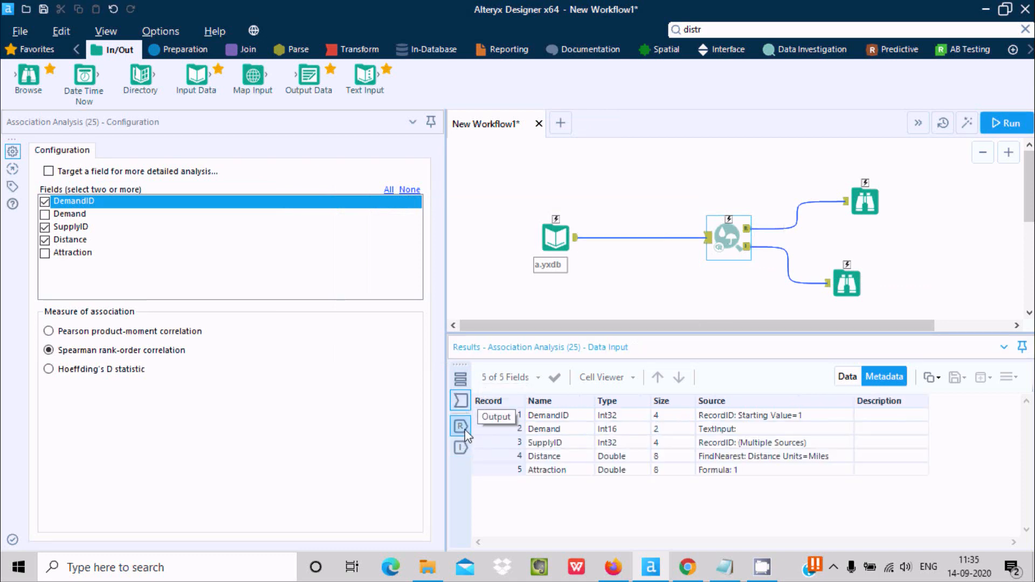
left_click(461, 427)
left_click(461, 447)
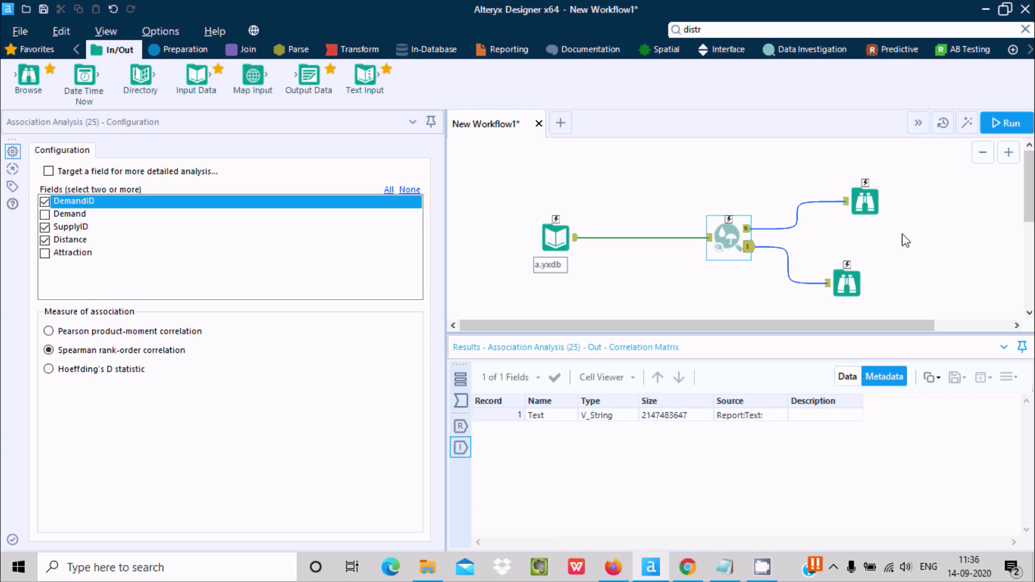
Examine the Spearman correlation matrix and the corresponding p-values in the upper Browse tool, checking them against the Association Analysis configuration
left_click(865, 202)
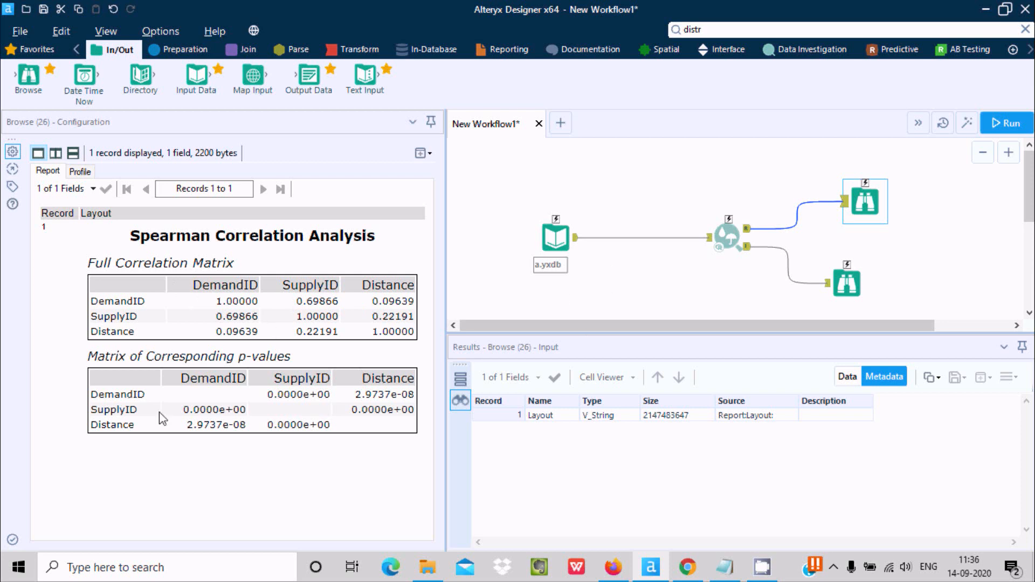
left_click(730, 231)
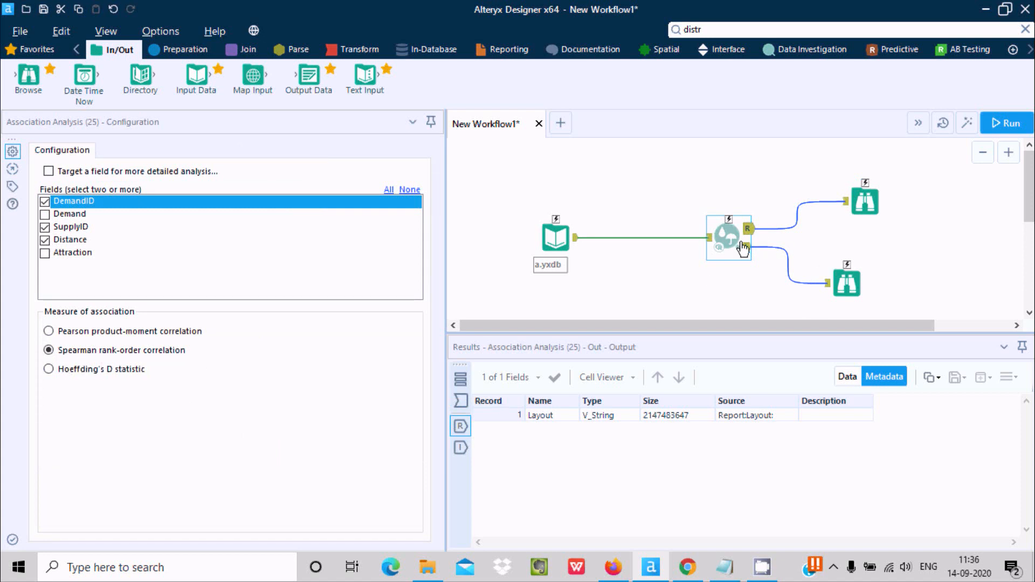
left_click(858, 213)
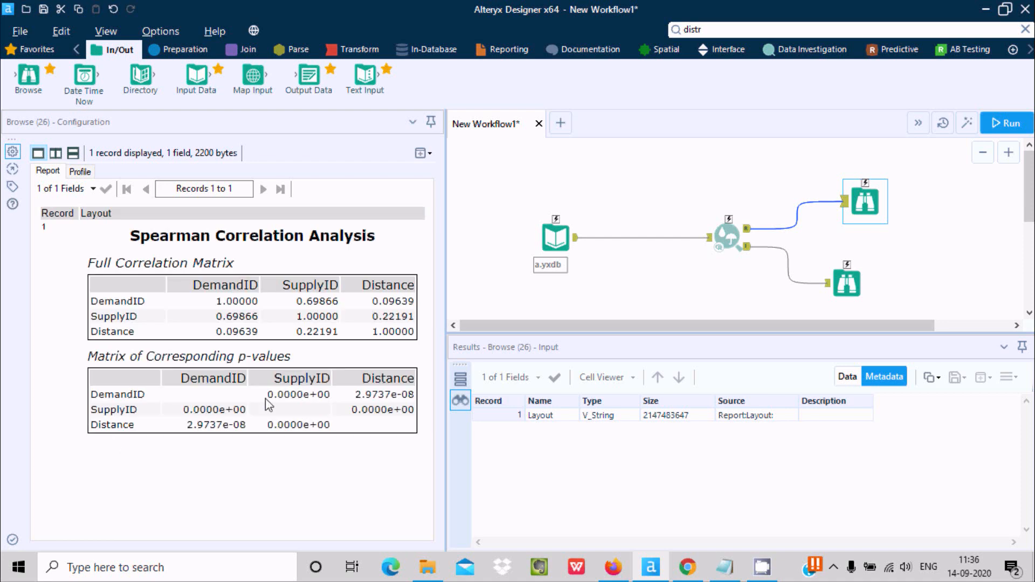
left_click(226, 405)
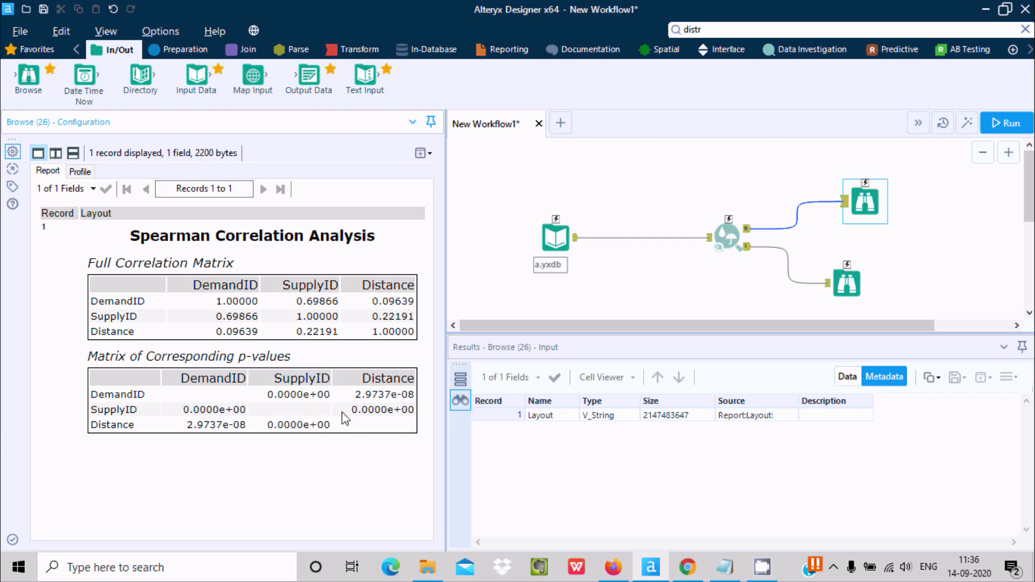
Examine the DemandID, SupplyID and Distance cells of the correlation matrix in the lower Browse tool and read its explanatory note
left_click(839, 277)
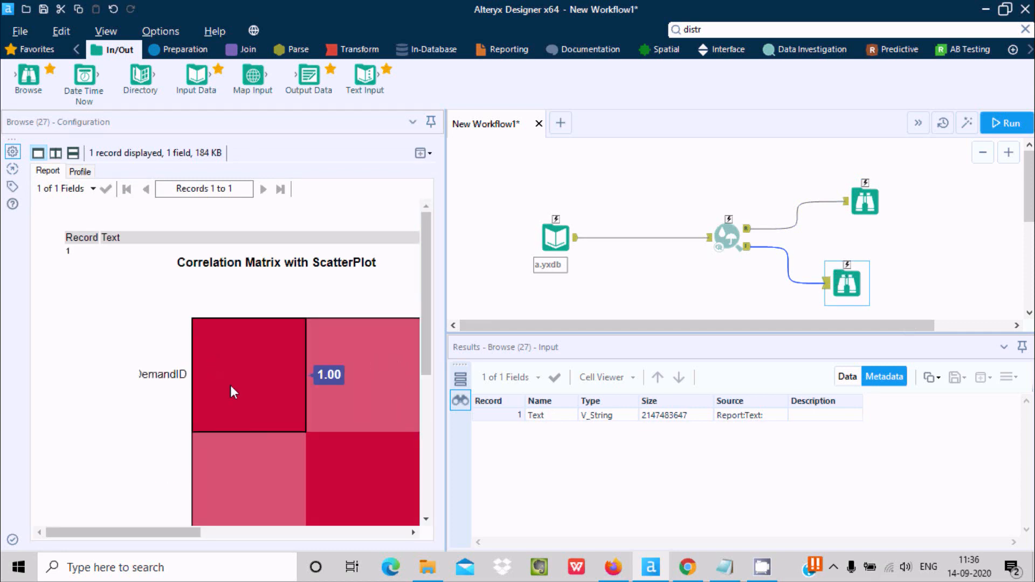
mouse_move(247, 493)
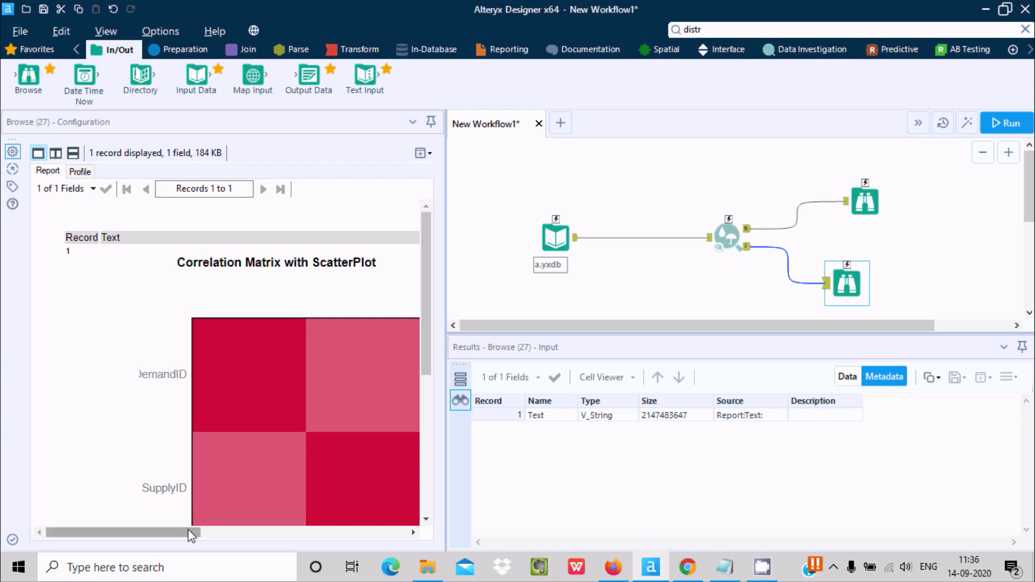
left_click_drag(195, 532, 222, 533)
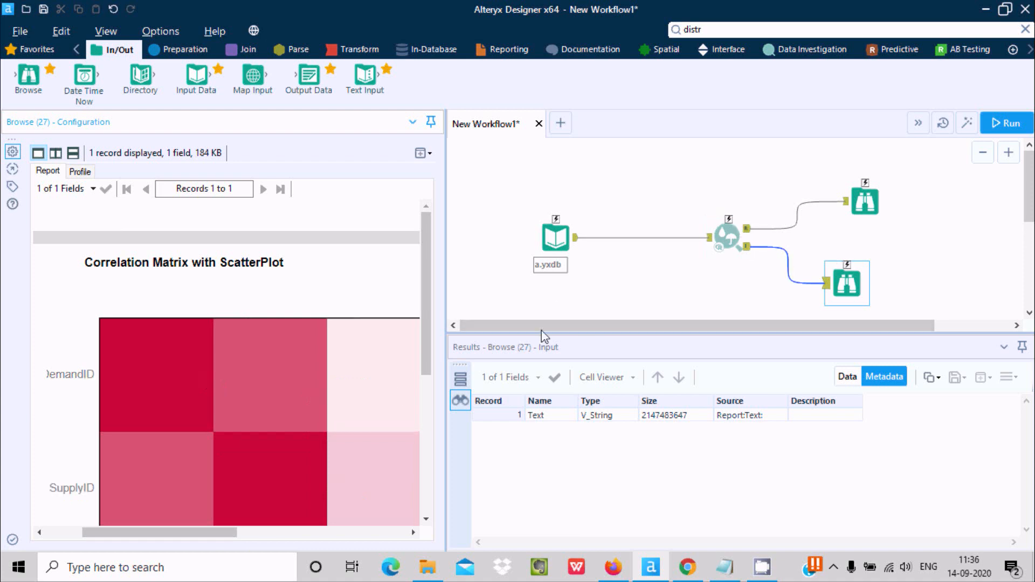
scroll(411, 303, "down", 2)
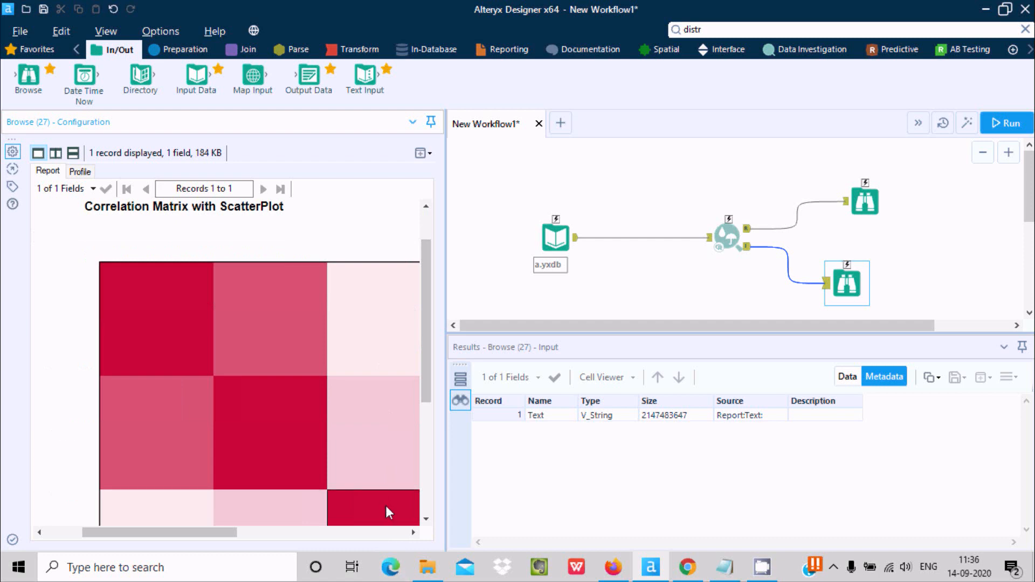
mouse_move(183, 316)
mouse_move(179, 424)
mouse_move(264, 303)
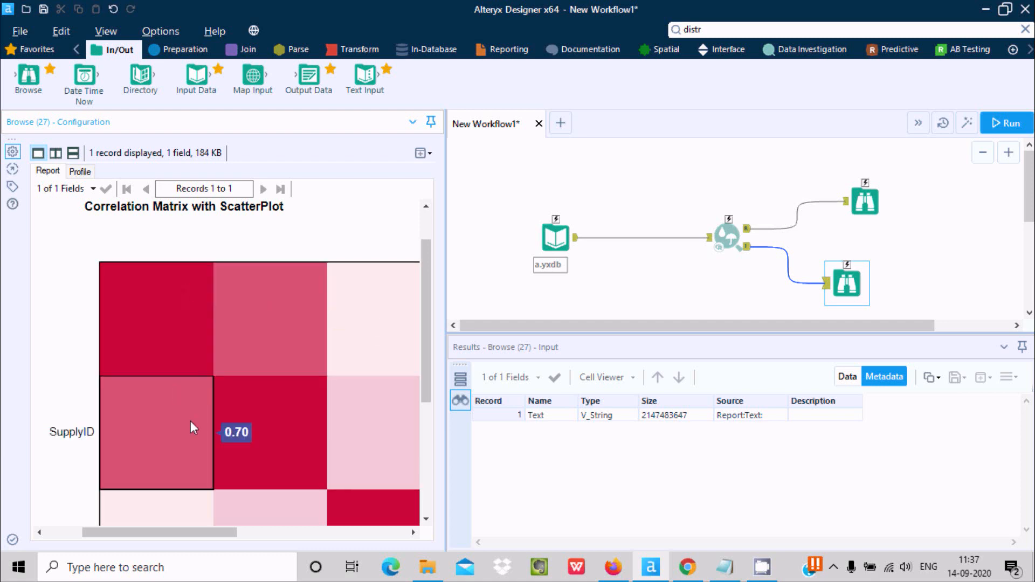
mouse_move(271, 426)
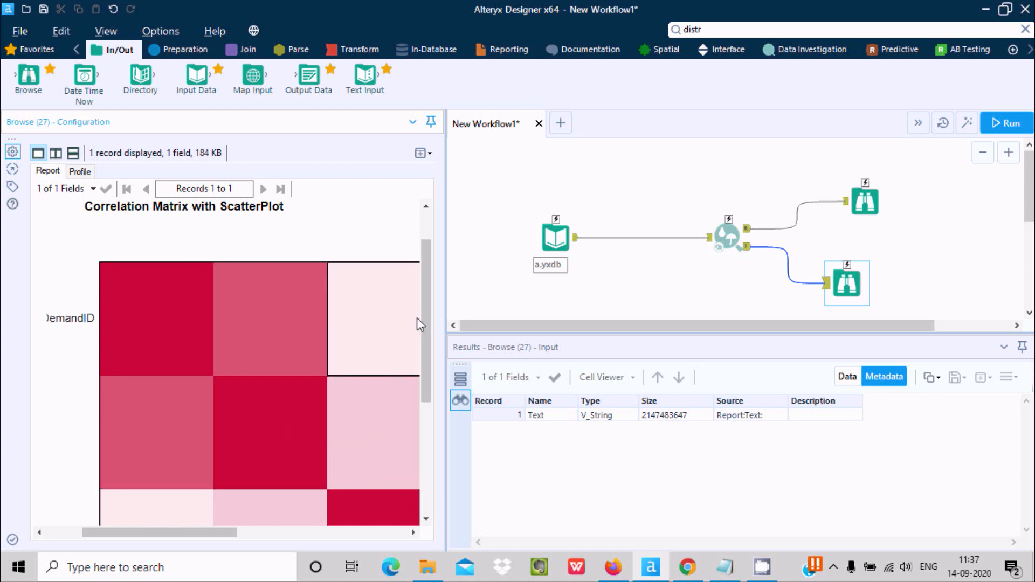
scroll(433, 315, "down", 2)
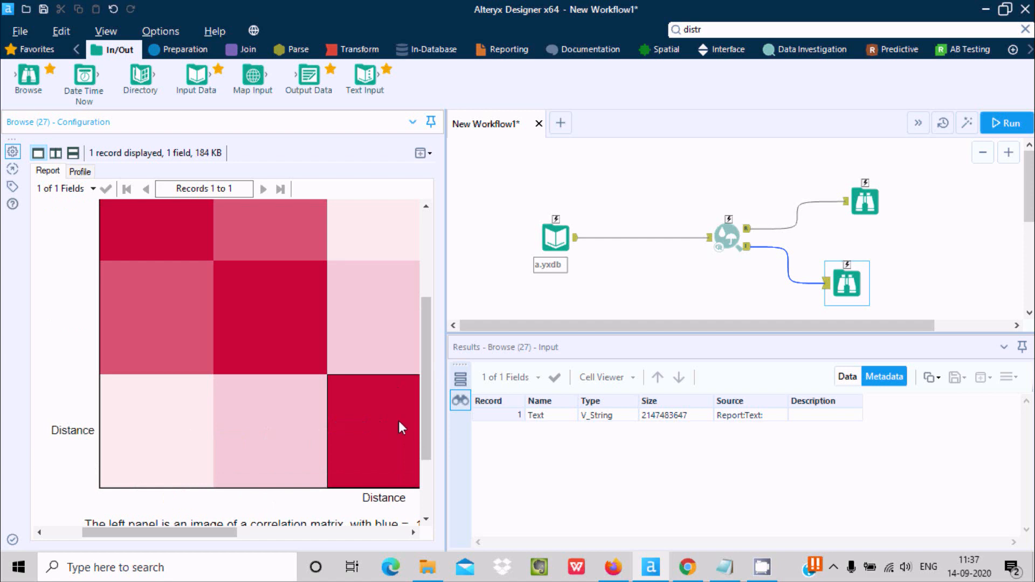
left_click_drag(426, 402, 423, 454)
left_click_drag(79, 424, 246, 470)
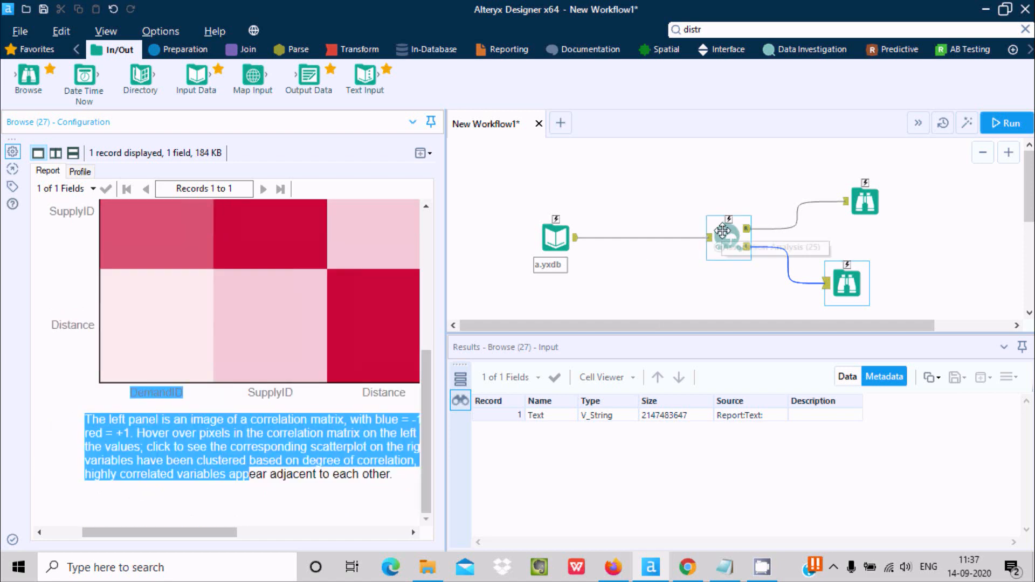
Set the Association Analysis measure to Hoeffding's D statistic and run the workflow
left_click(723, 231)
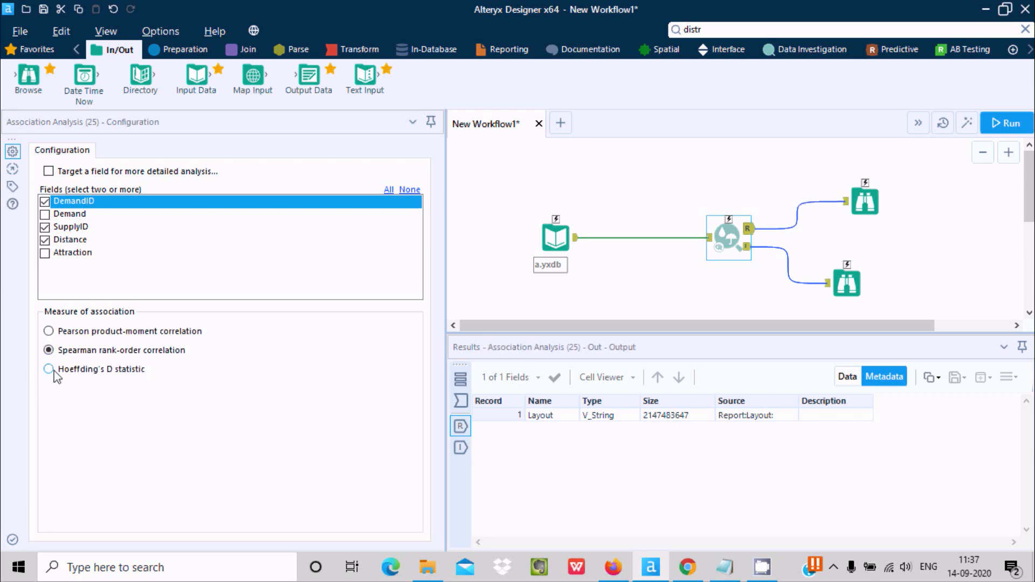
left_click(54, 371)
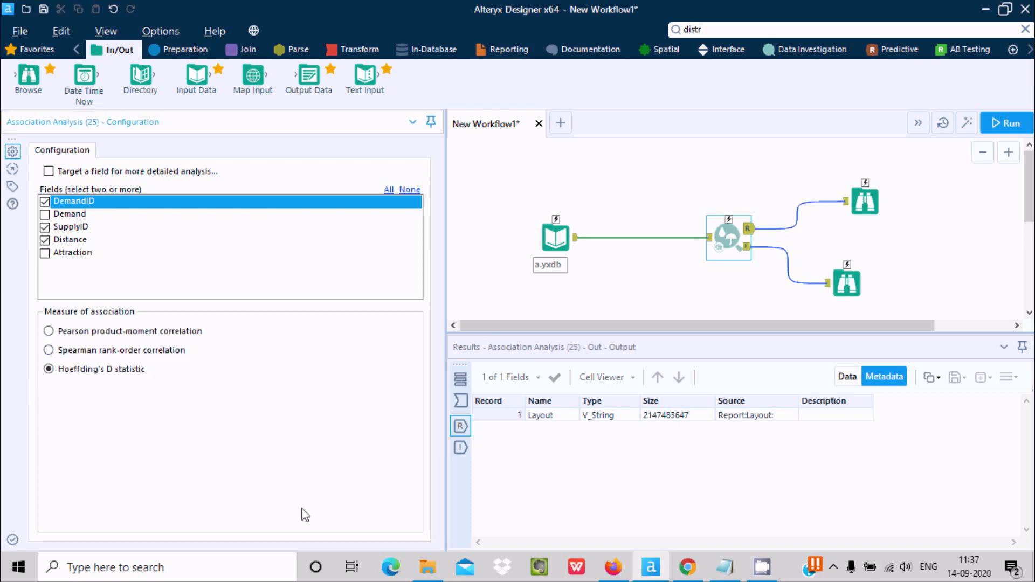
left_click(999, 124)
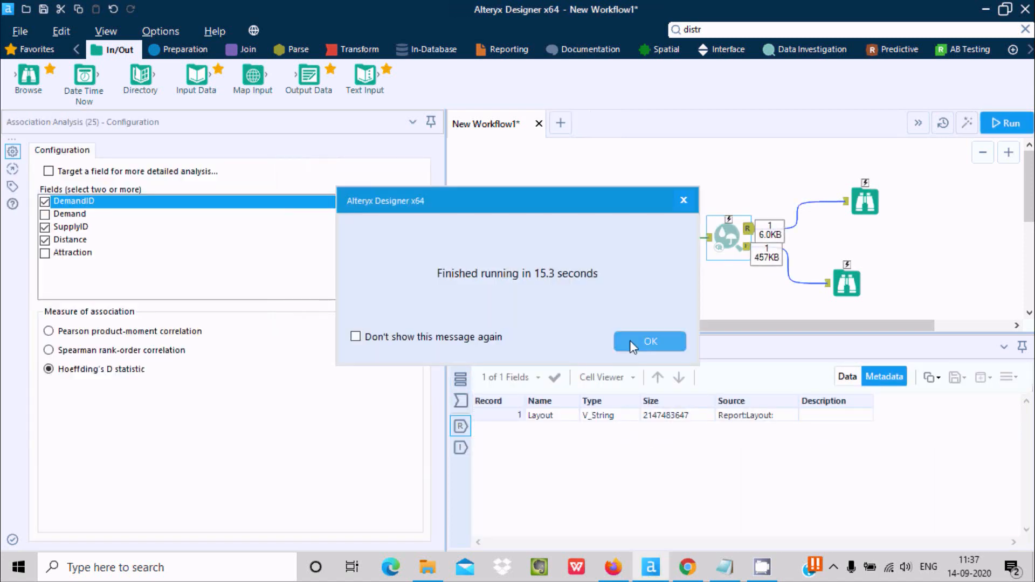
left_click(650, 344)
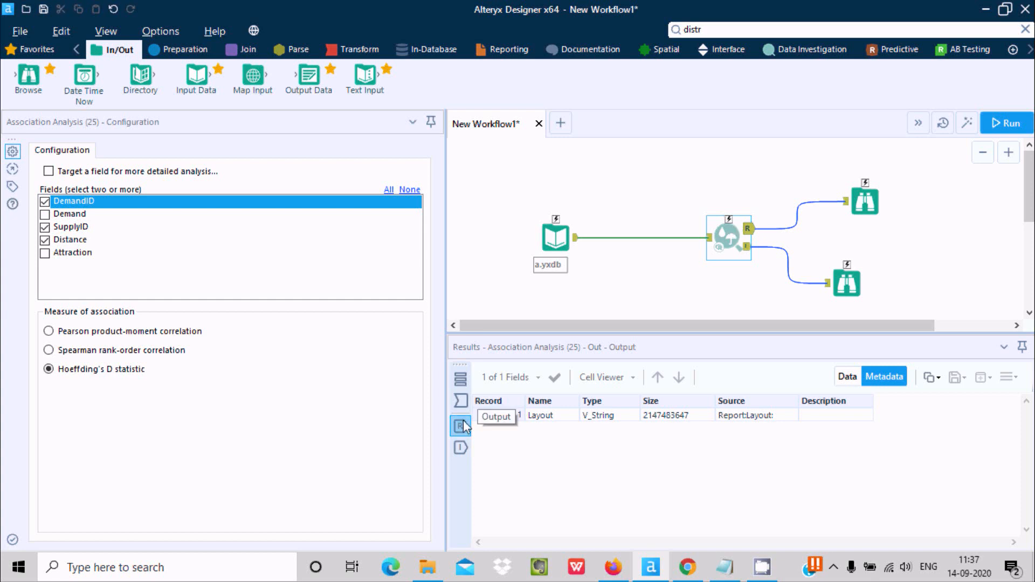
Inspect the Association Analysis input records and examine the Hoeffding's D matrix and p-values in the upper Browse tool
left_click(460, 400)
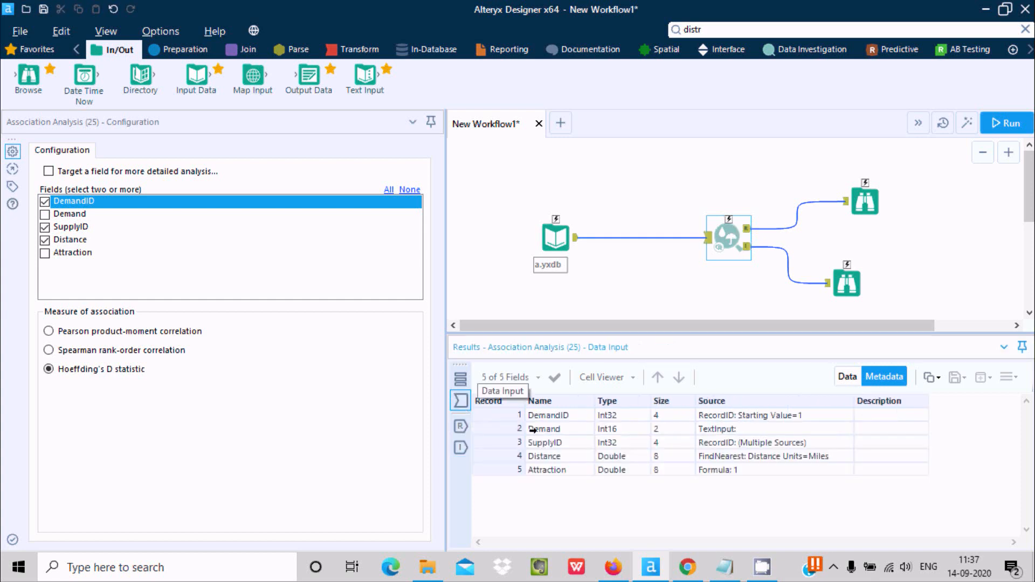
left_click(846, 376)
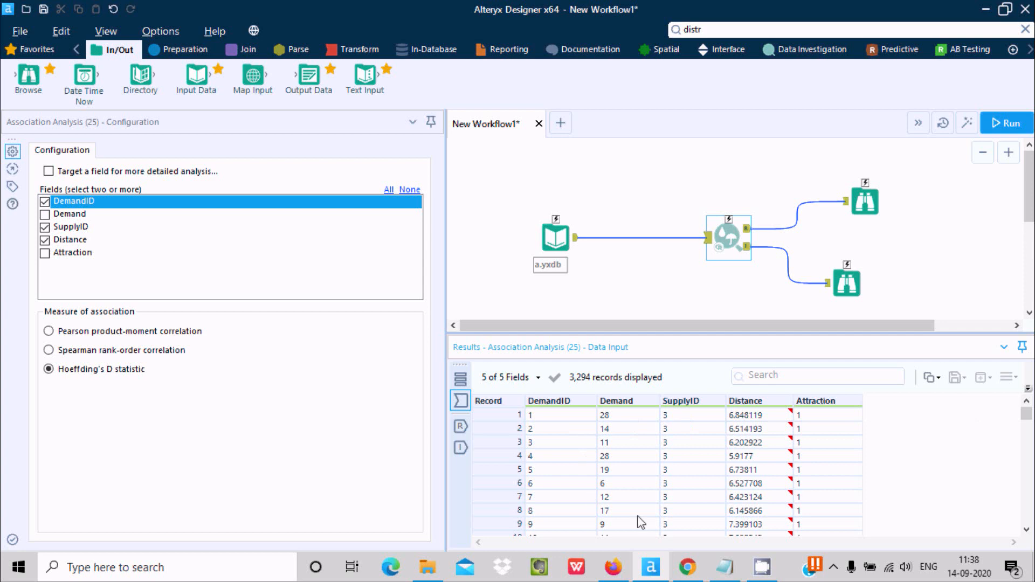
left_click(867, 207)
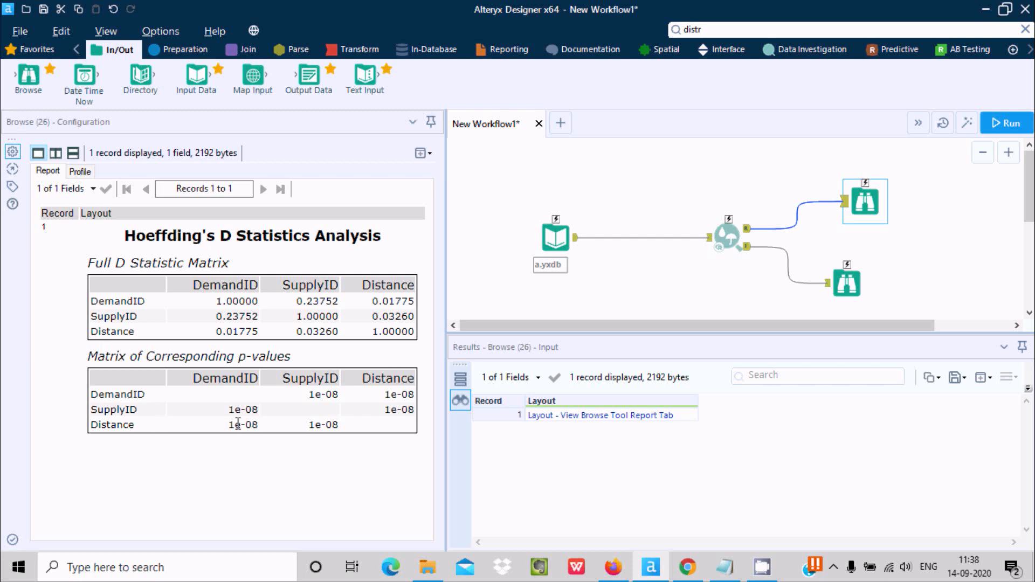
left_click(729, 237)
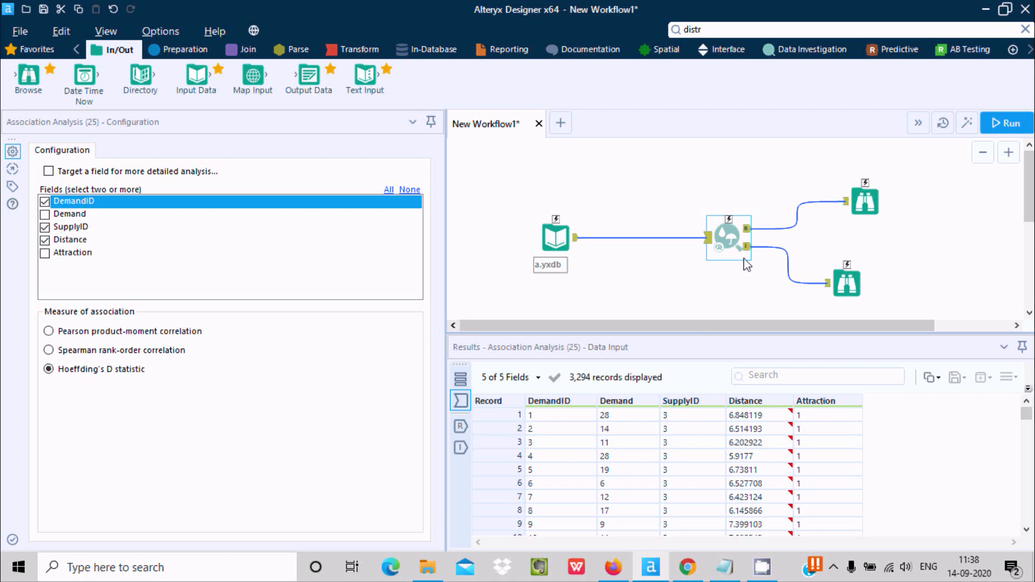
left_click(859, 209)
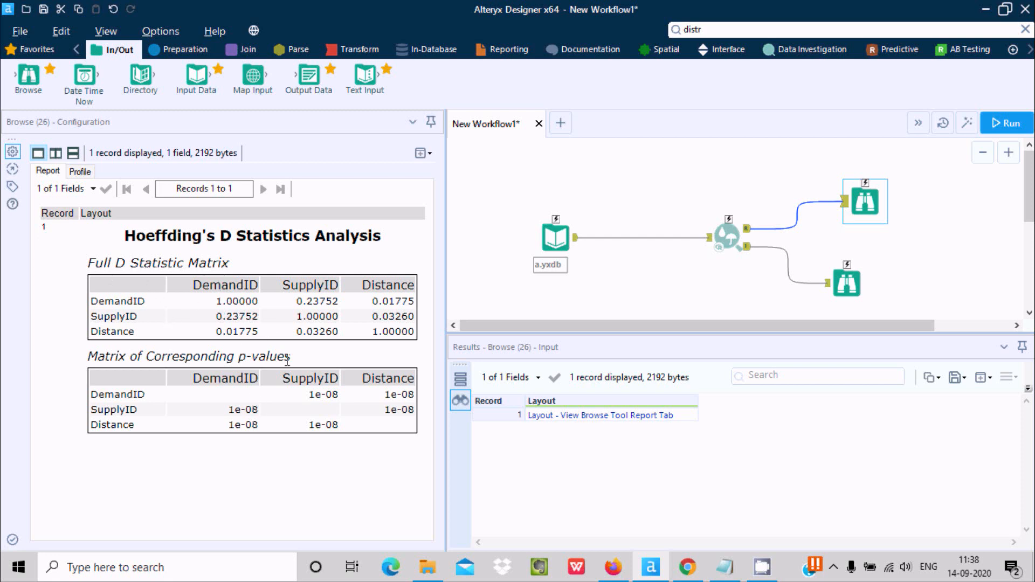
Examine the Hoeffding's D correlation matrix for Distance, SupplyID and DemandID and its explanatory note in the lower Browse tool
left_click(846, 291)
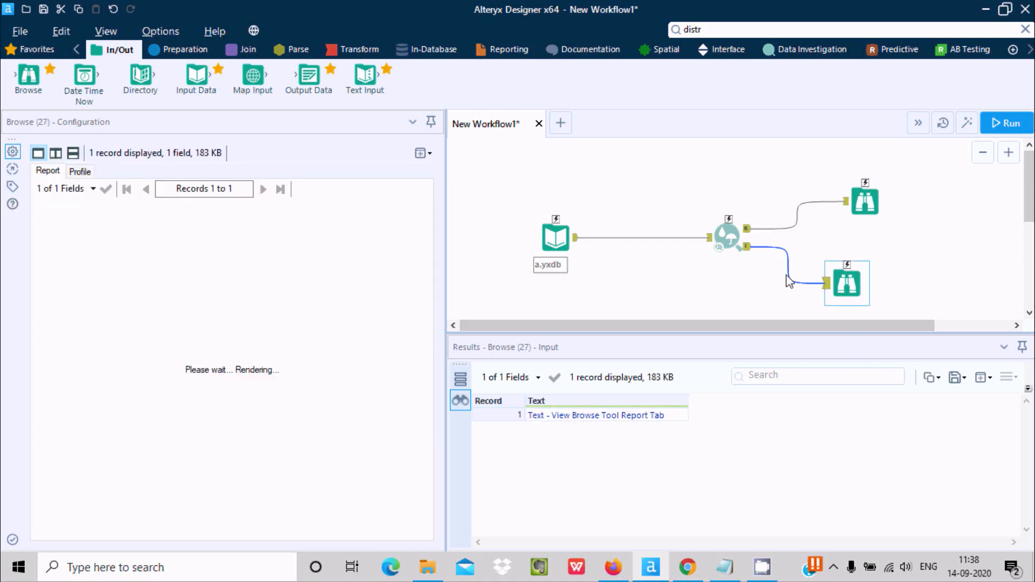
mouse_move(229, 359)
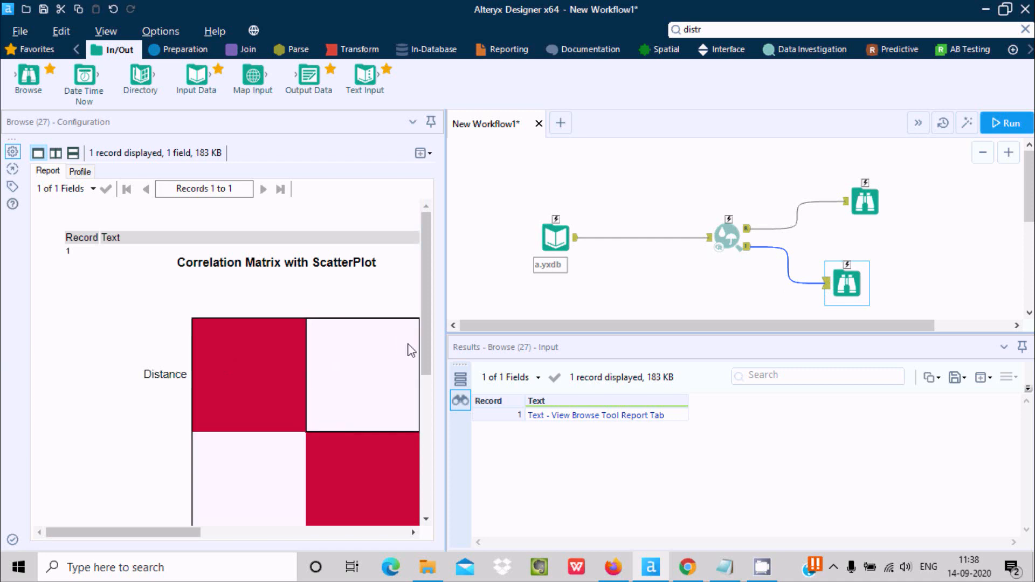
mouse_move(428, 284)
left_mouse_down()
mouse_move(429, 359)
mouse_move(432, 275)
left_mouse_up()
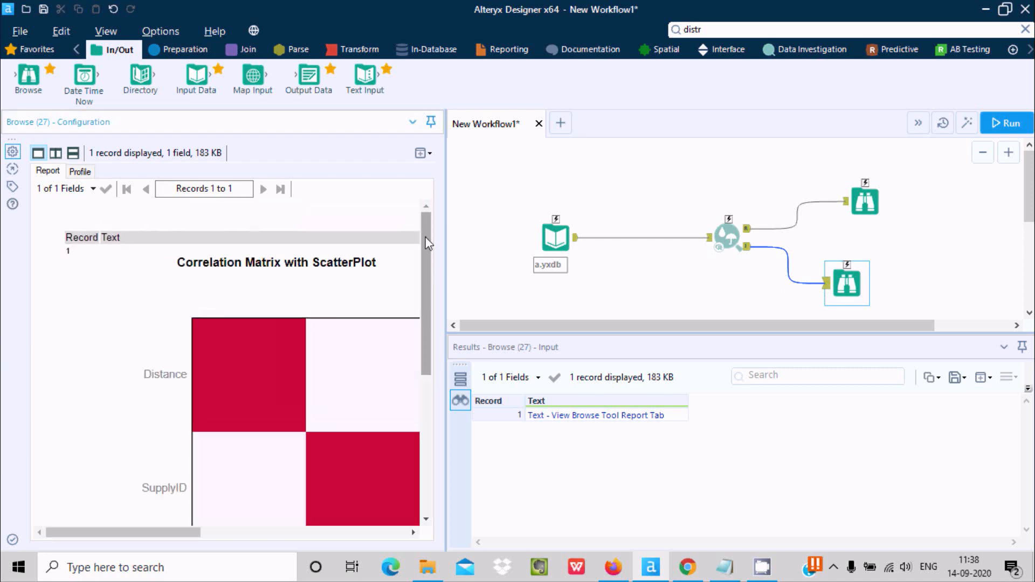
left_click_drag(426, 237, 423, 359)
left_click_drag(162, 538, 175, 514)
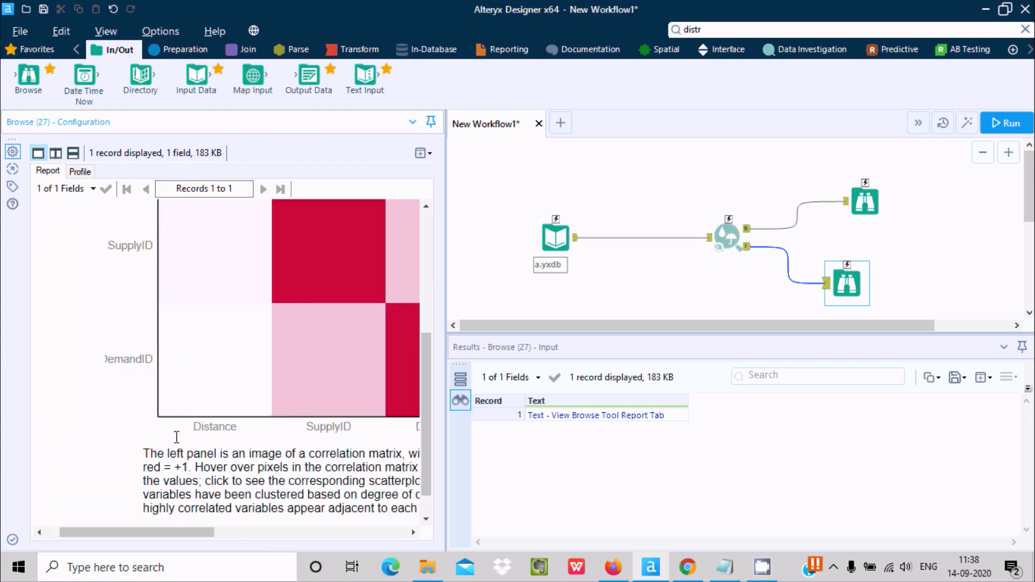
Add the Demand field to the Association Analysis, keeping Hoeffding's D statistic as the measure, and run the workflow
left_click(728, 232)
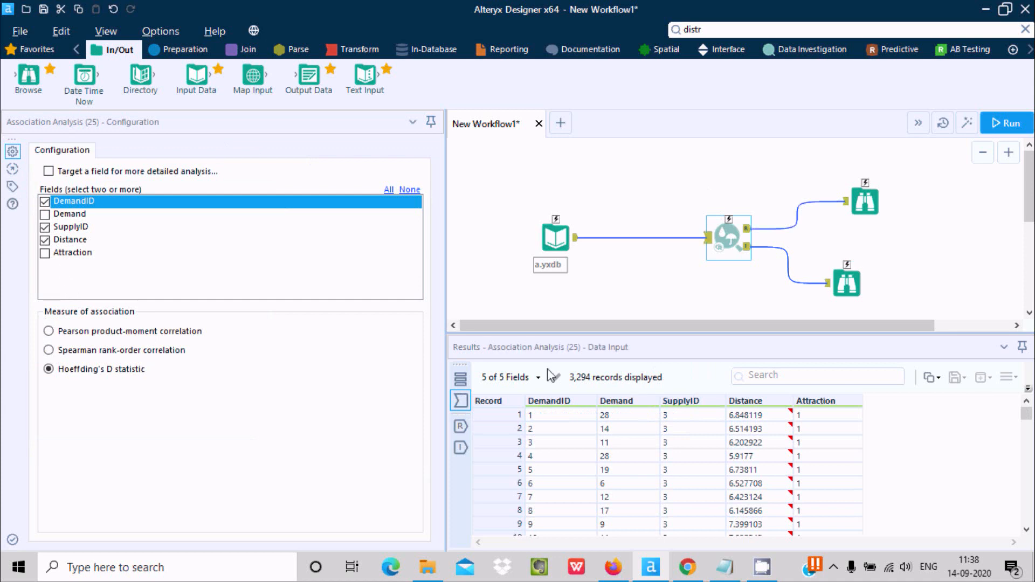
left_click(541, 249)
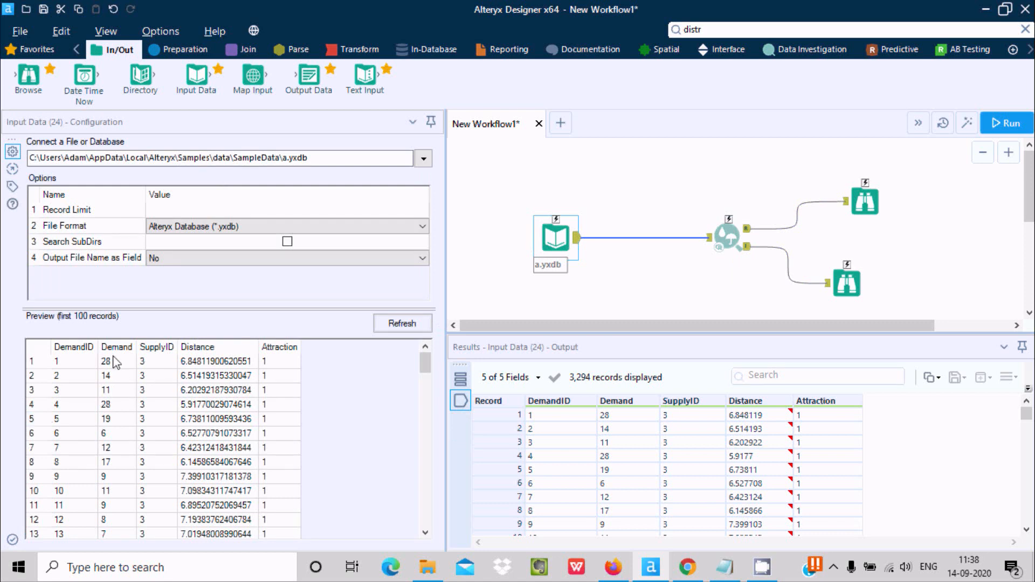
left_click(720, 253)
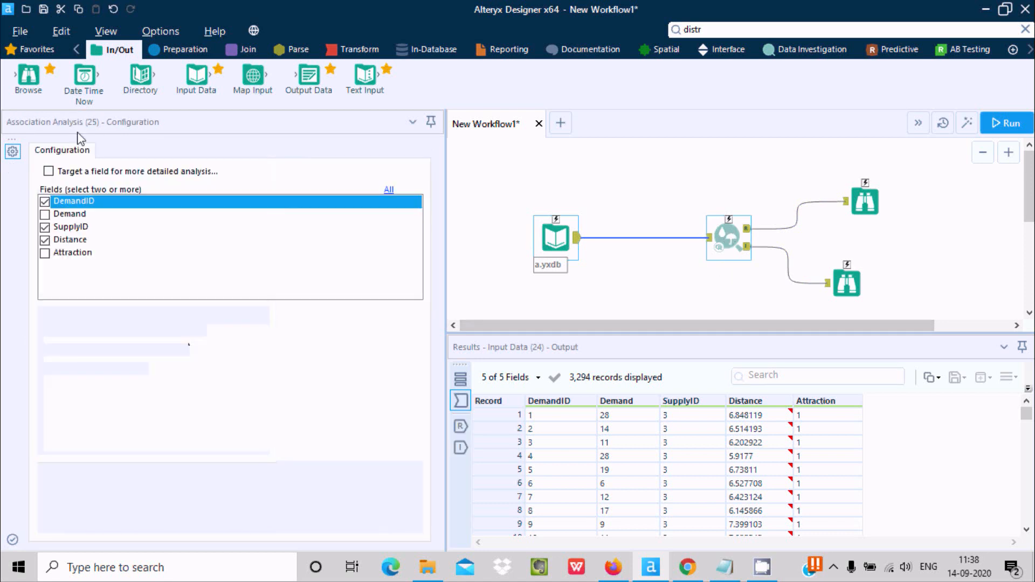
left_click(46, 214)
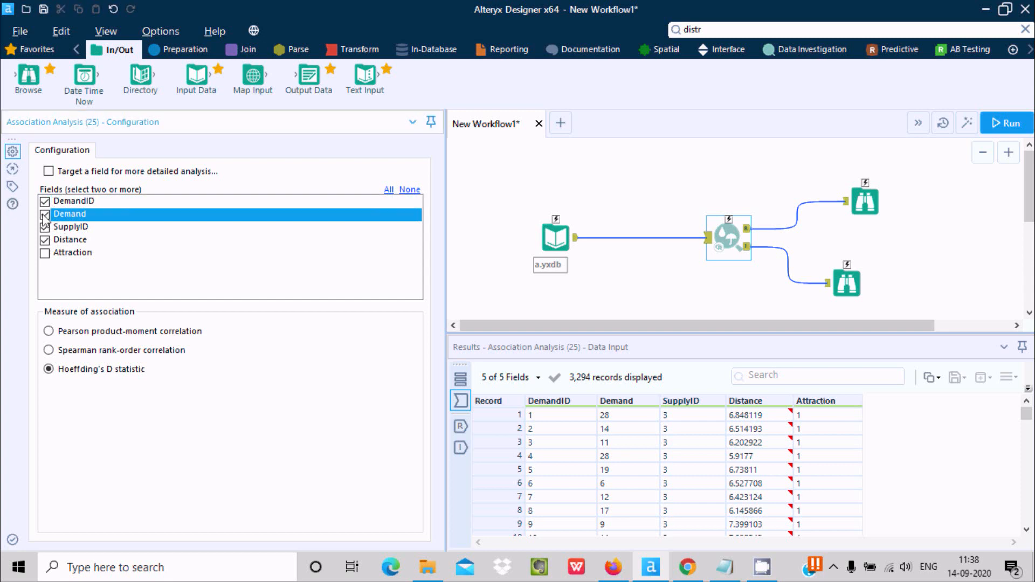
left_click(1019, 127)
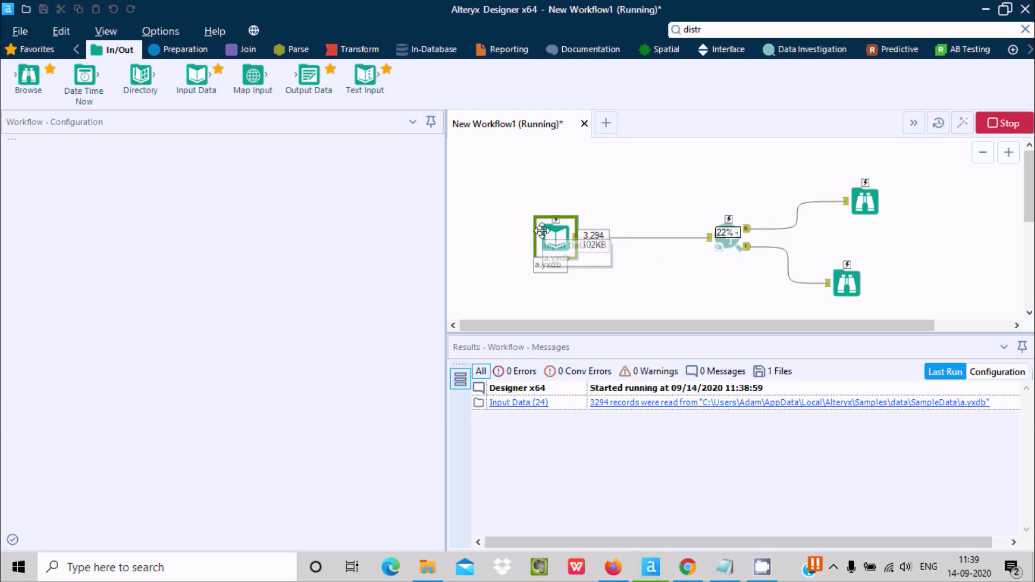
left_click(727, 221)
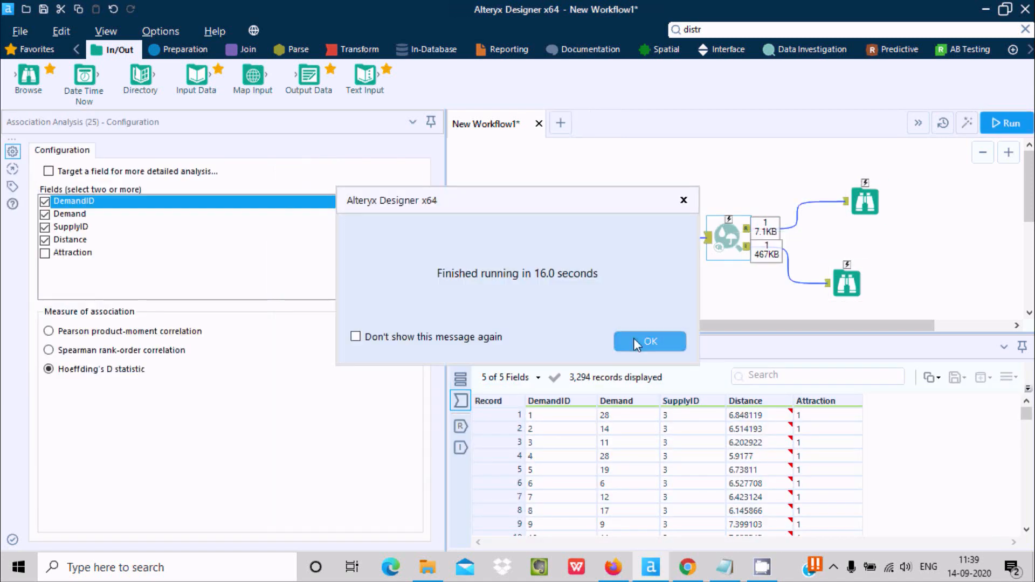
left_click(633, 338)
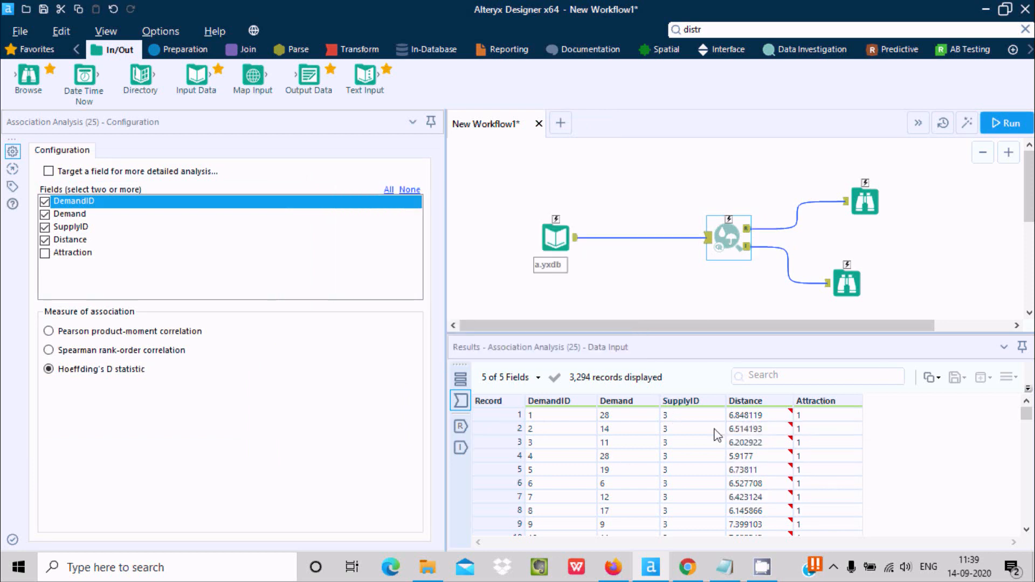
Inspect both Association Analysis outputs and examine the four-field Hoeffding's D matrix and p-values in the upper Browse tool
left_click(459, 425)
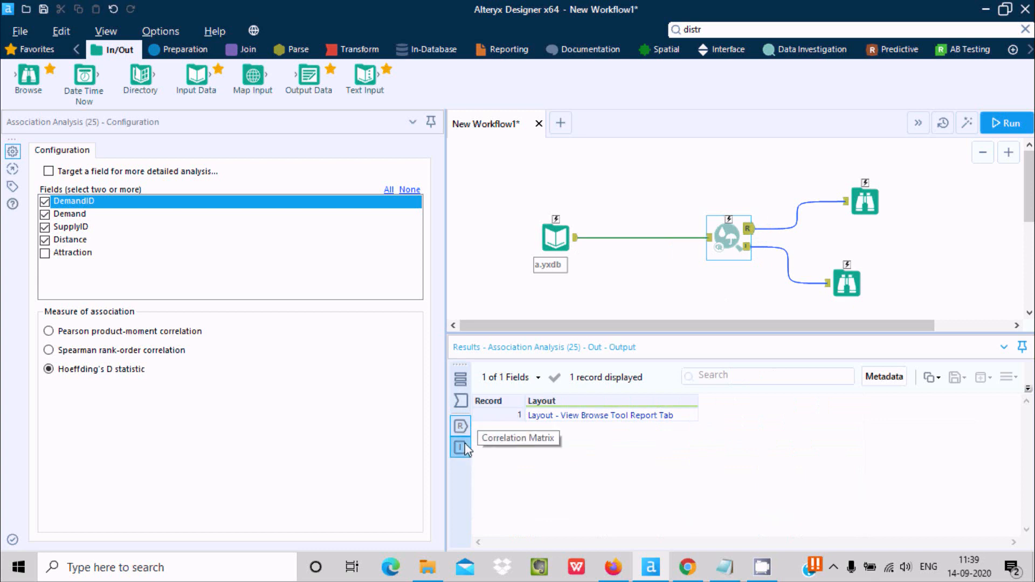
left_click(460, 448)
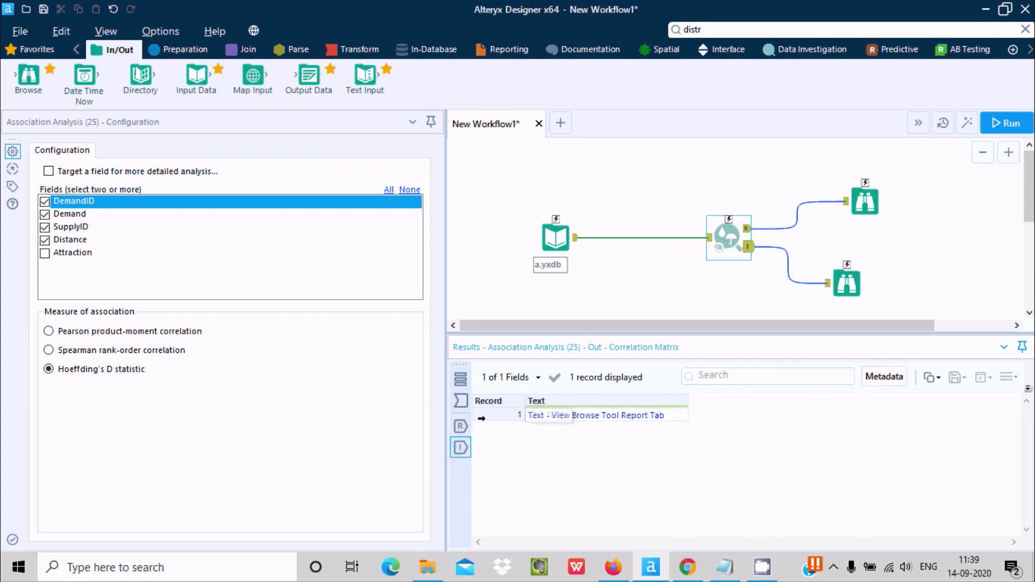
left_click(862, 204)
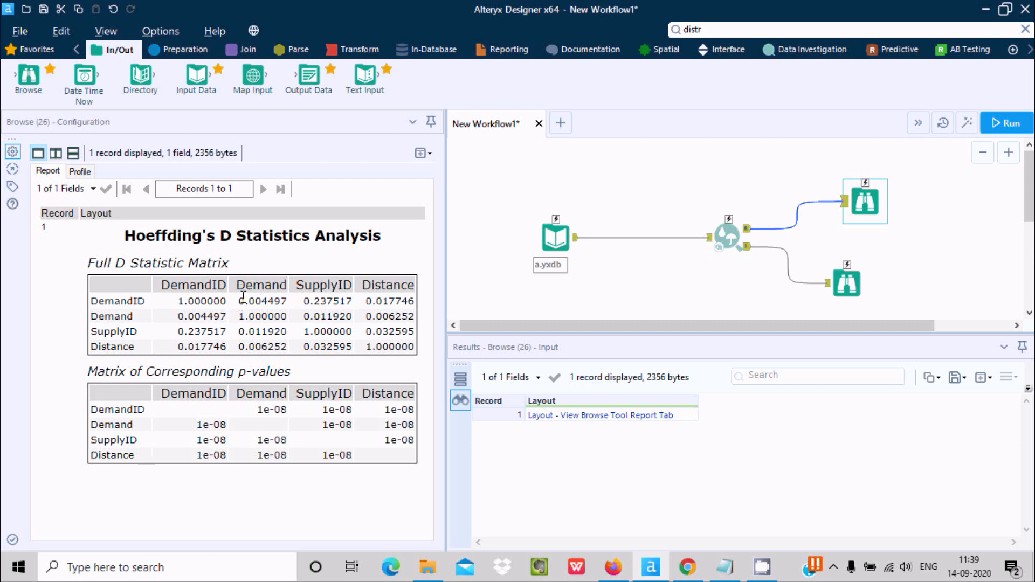
Examine the correlation matrix cells for Distance, DemandID, SupplyID and Demand in the lower Browse tool
left_click(855, 278)
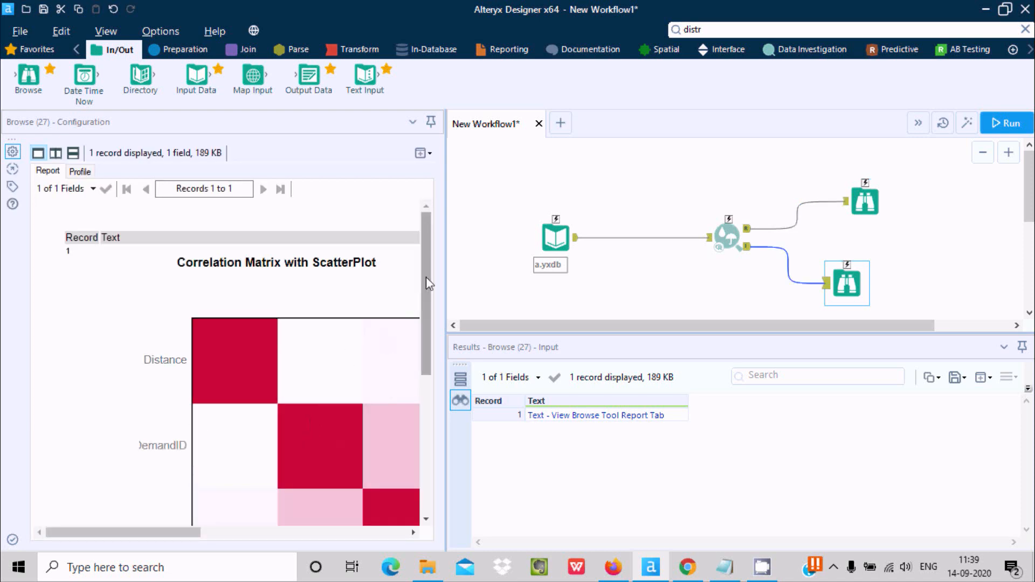
scroll(426, 276, "down", 3)
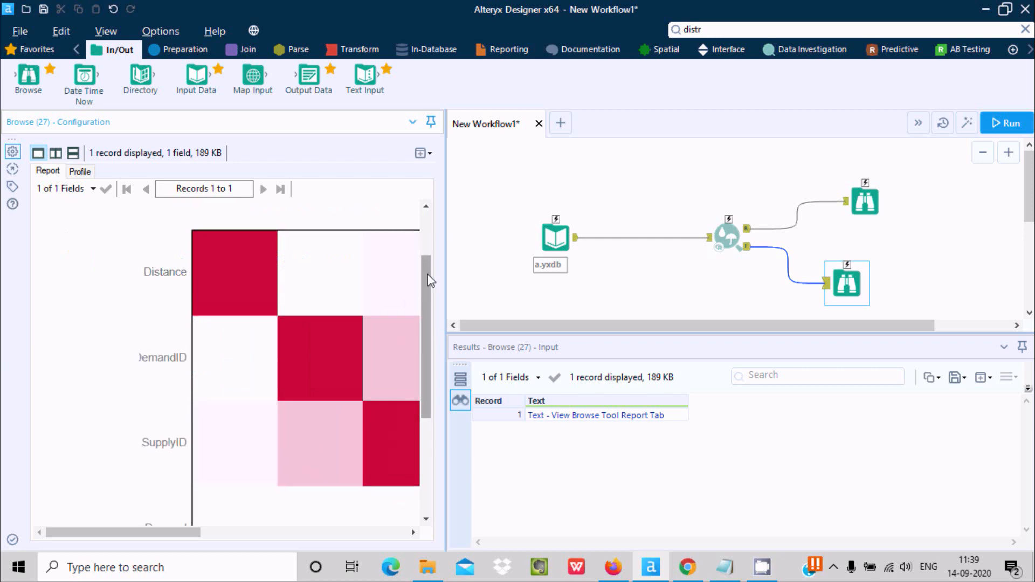
scroll(428, 280, "down", 3)
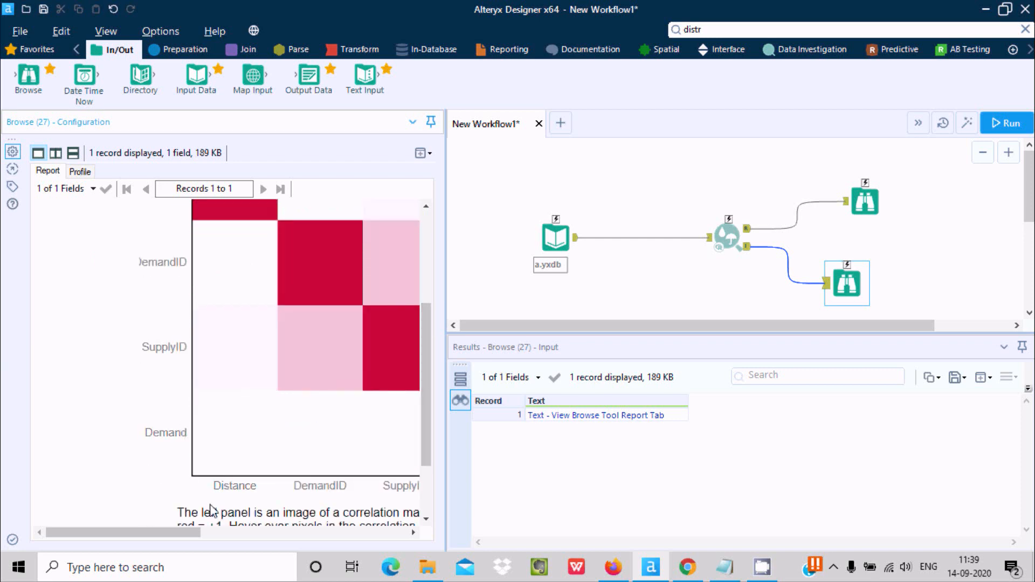
left_click_drag(187, 533, 244, 532)
mouse_move(275, 451)
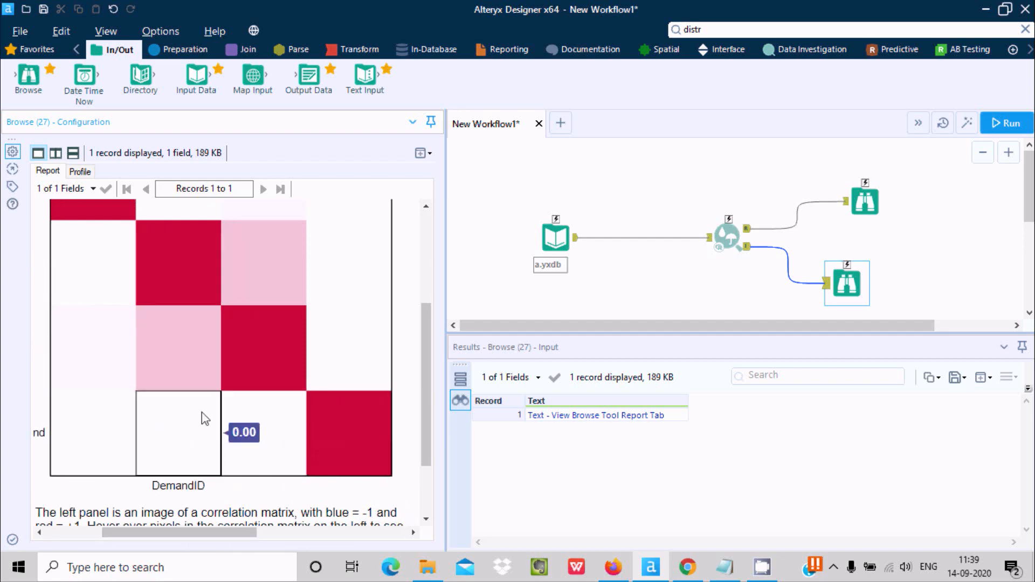
mouse_move(97, 342)
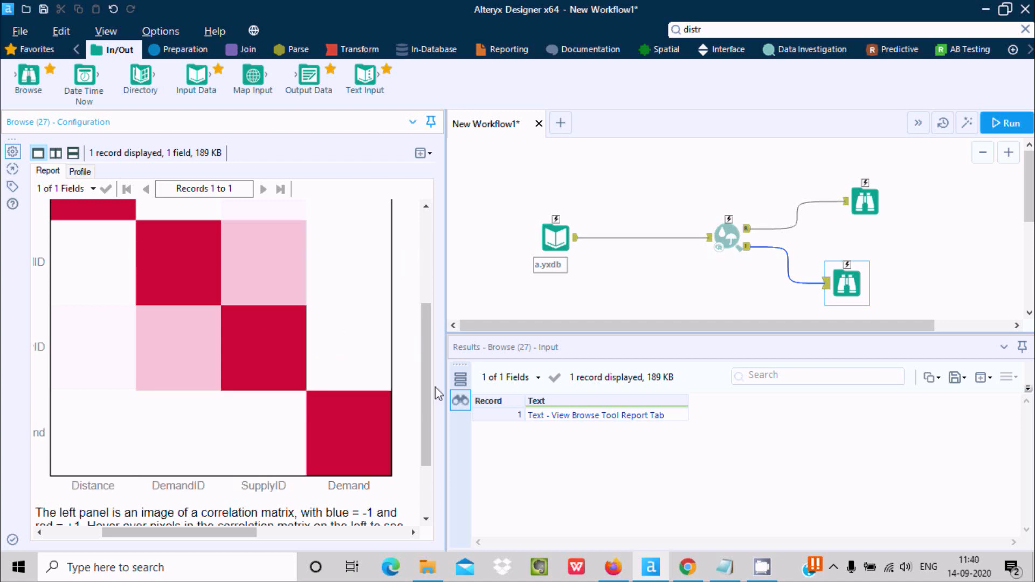
left_click_drag(427, 345, 455, 225)
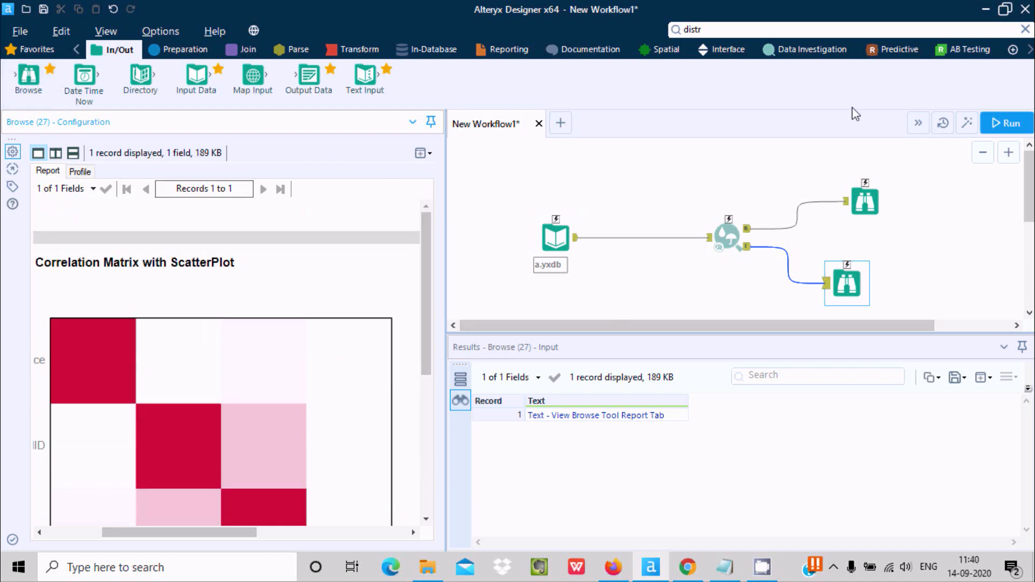
left_click(800, 30)
left_click(759, 83)
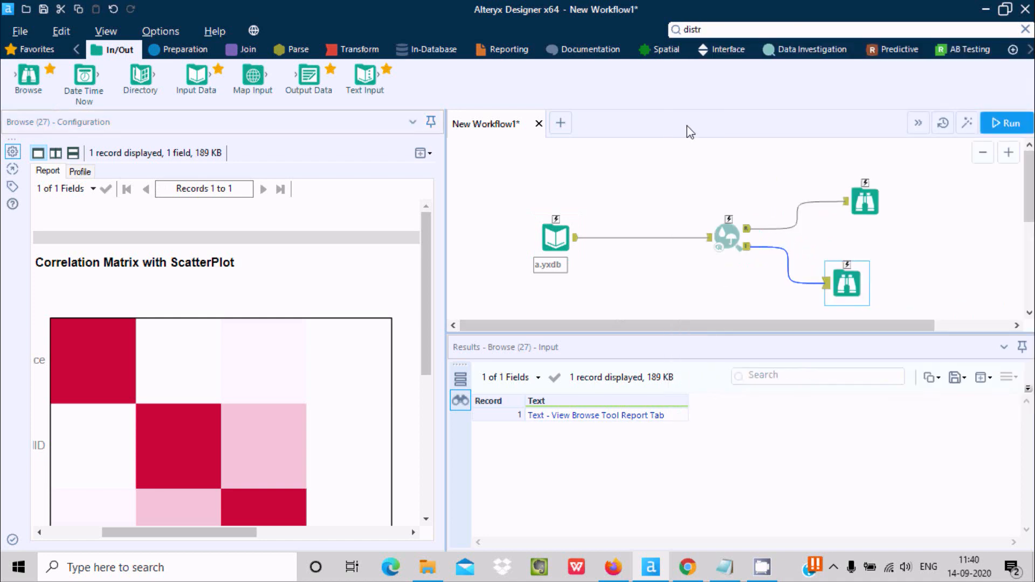